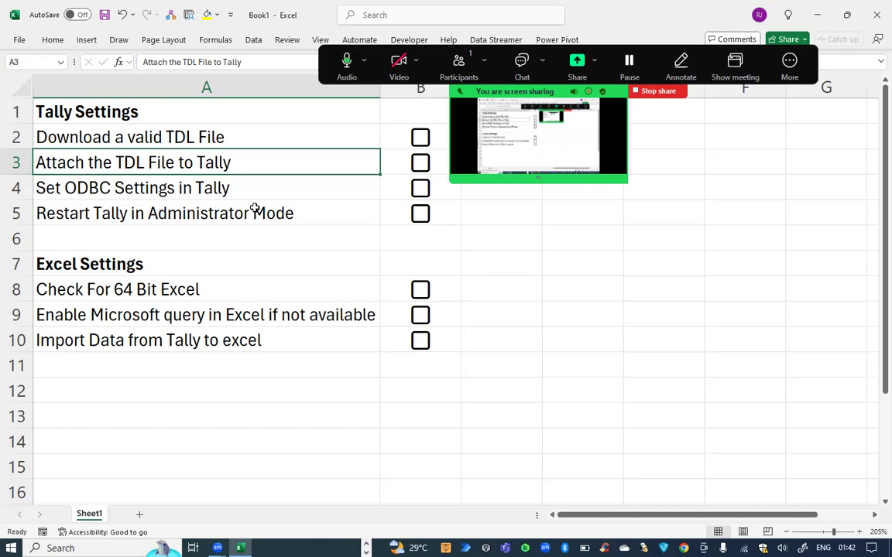
Copy the GitHub profile link from Chrome and paste it into cell A13.
key(alt+Tab)
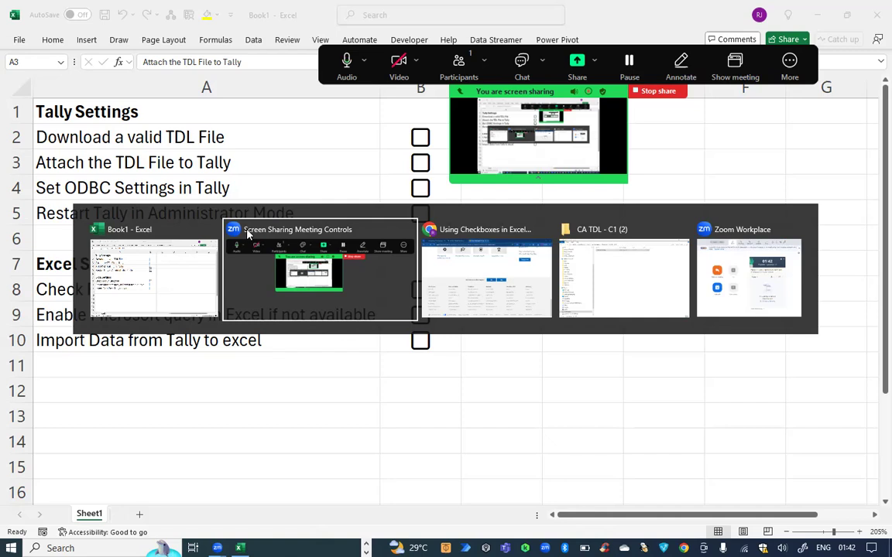
key(alt+Tab)
scroll(252, 233, up, 15)
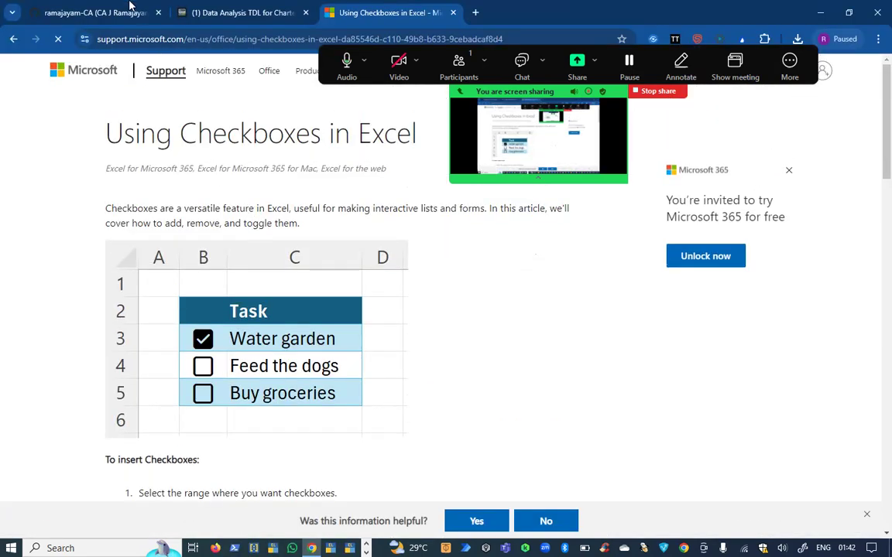
click(130, 6)
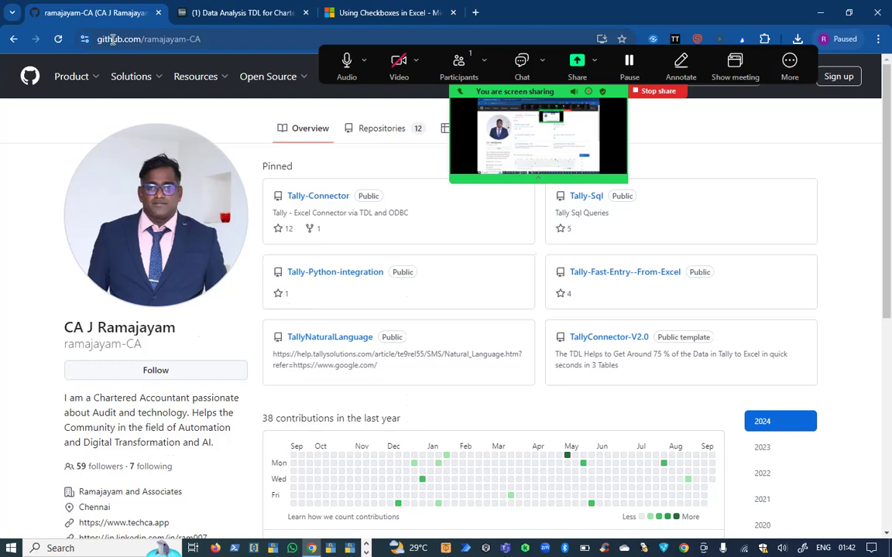
click(116, 39)
key(ctrl+c)
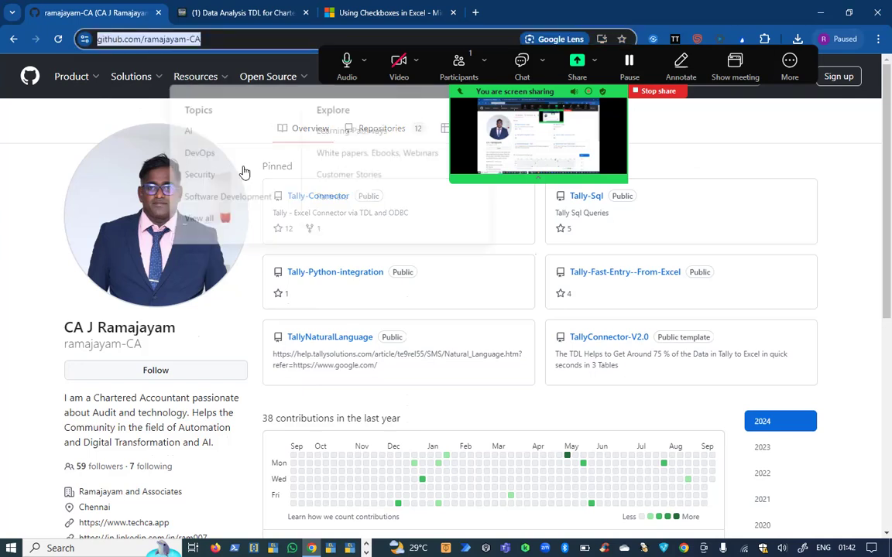
key(alt+Tab)
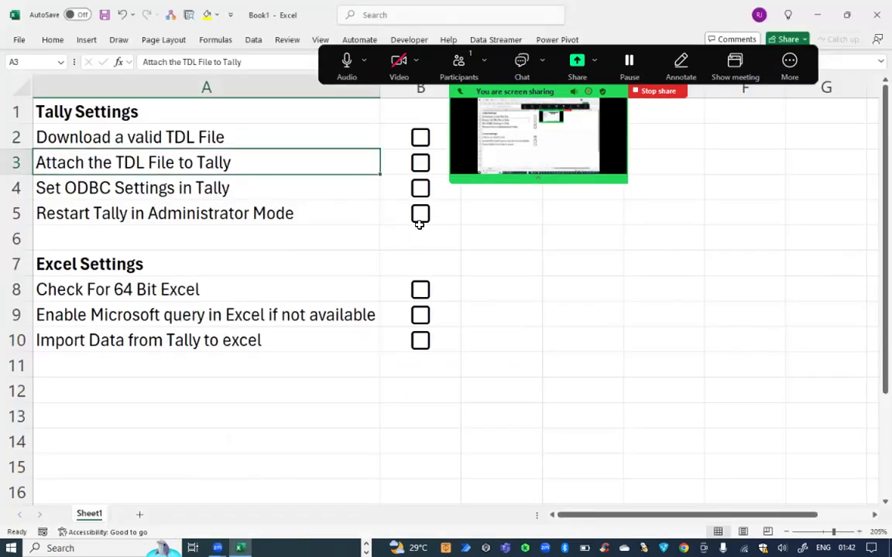
click(160, 414)
key(ctrl+v)
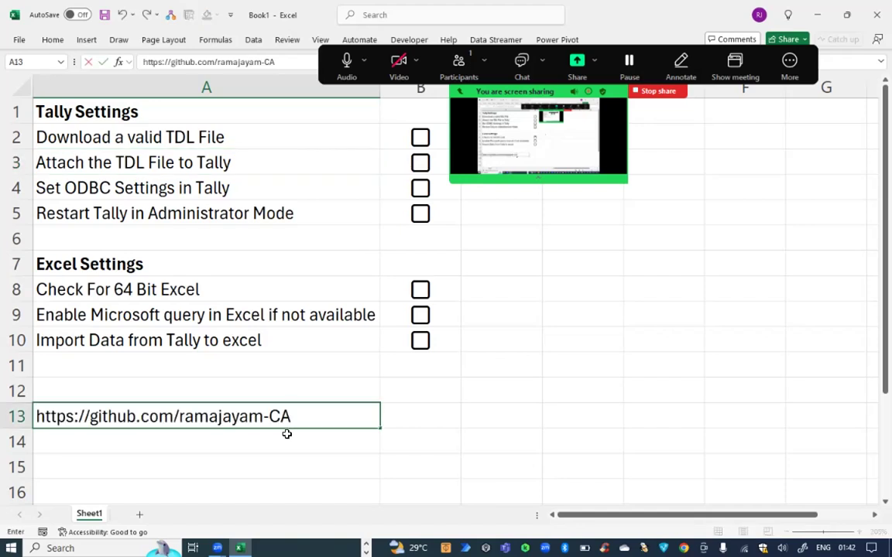
key(Return)
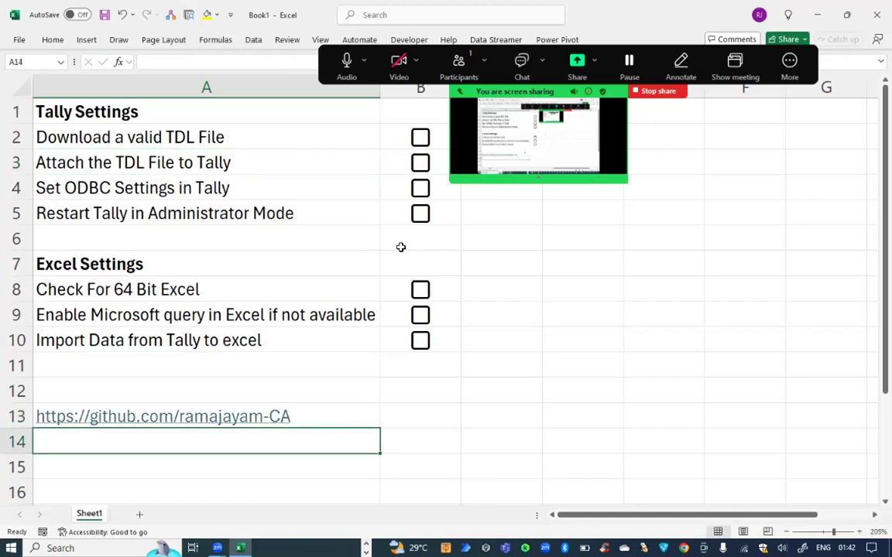
key(alt+Tab)
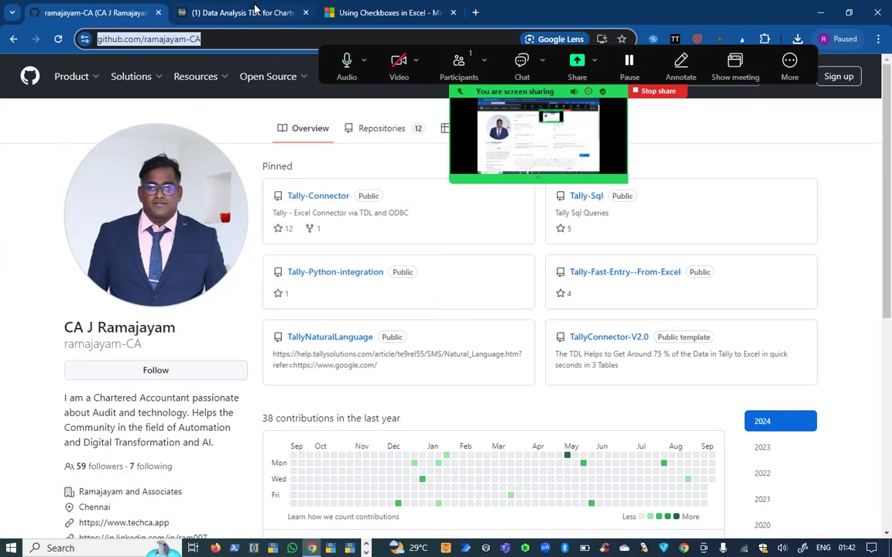
click(236, 13)
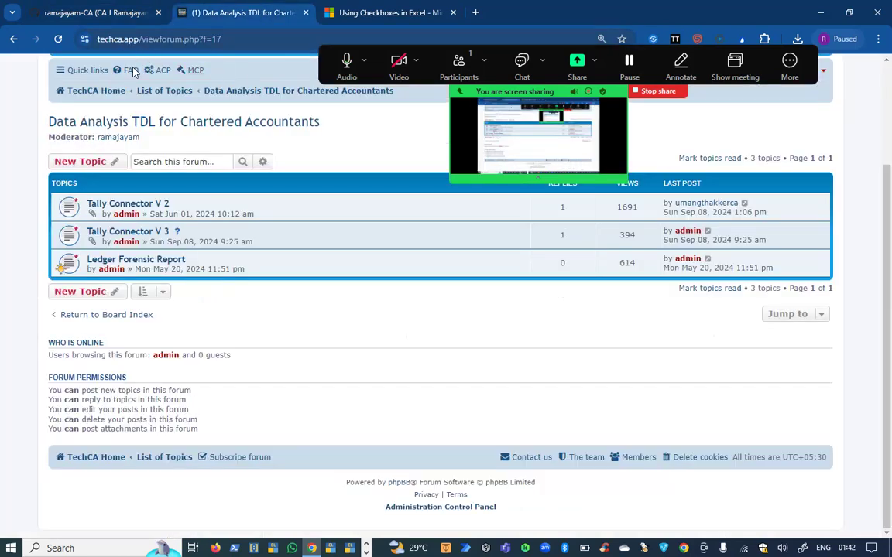
scroll(103, 78, up, 10)
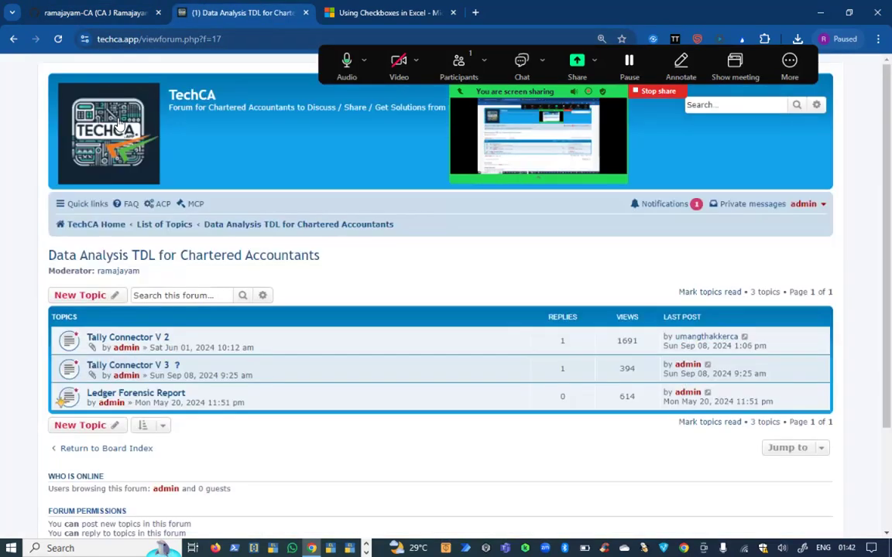
click(230, 40)
key(ctrl+c)
key(alt+Tab)
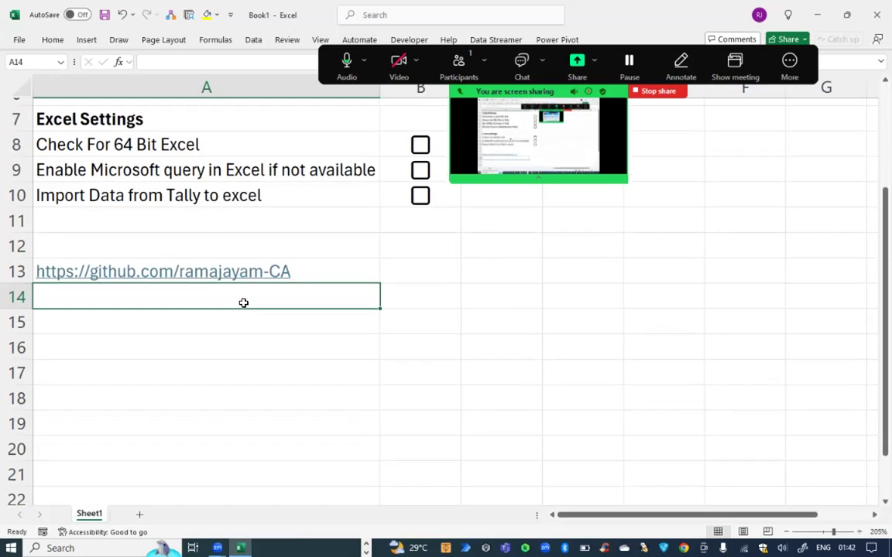
scroll(243, 302, down, 1)
key(ctrl+v)
click(235, 296)
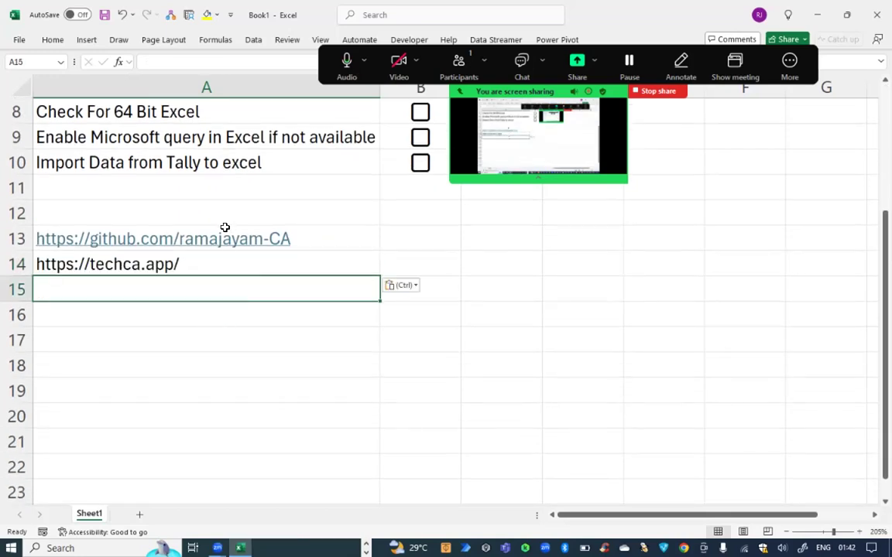
click(211, 265)
double_click(219, 273)
key(Return)
key(Return)
key(alt+Tab)
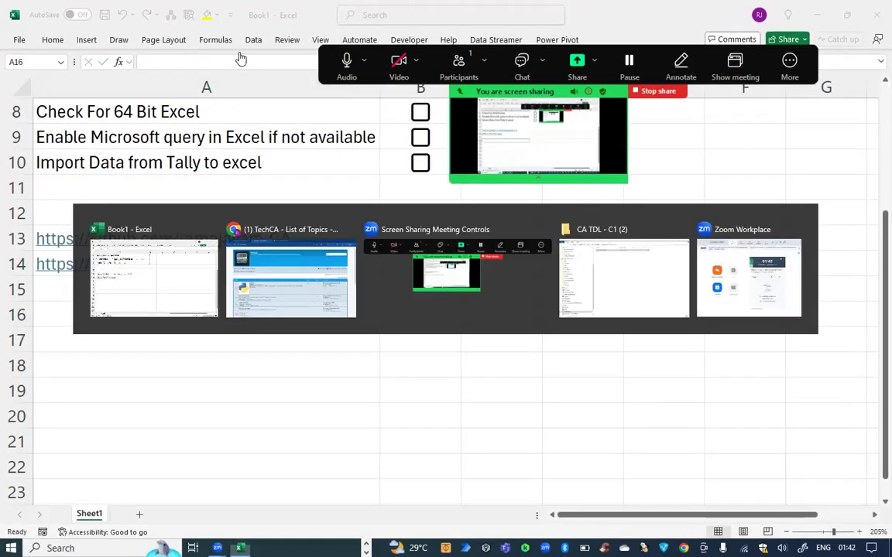
scroll(193, 310, down, 10)
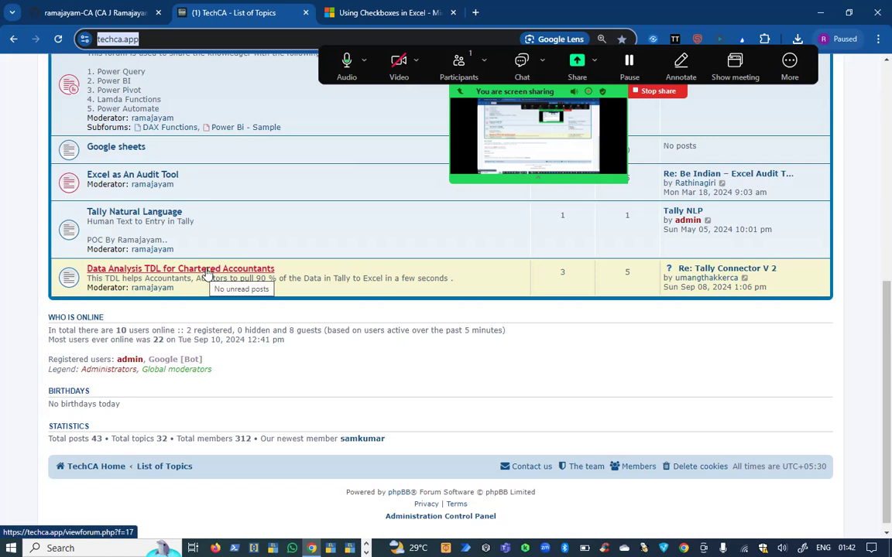
Download CA TDL - C1.zip from the Tally Connector V 3 topic in the Data Analysis TDL forum.
click(204, 273)
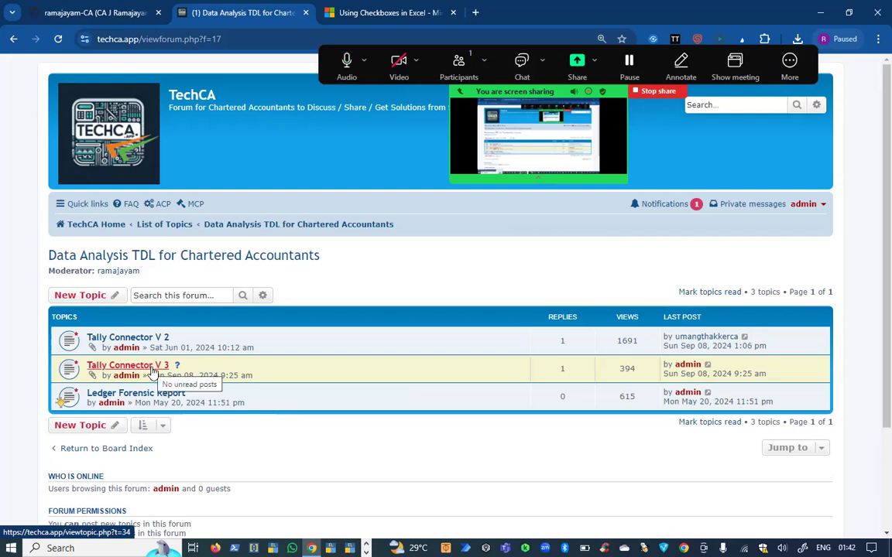
click(151, 369)
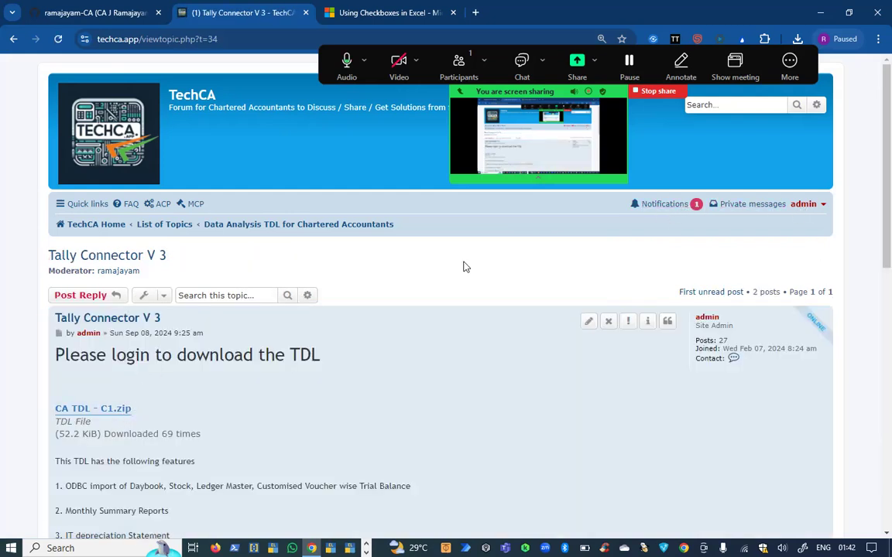
click(100, 407)
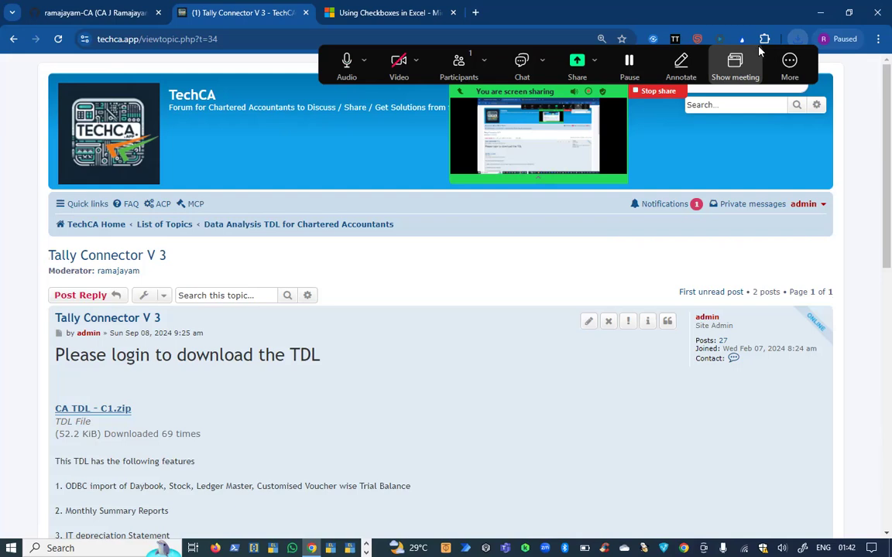
drag(789, 64, 867, 509)
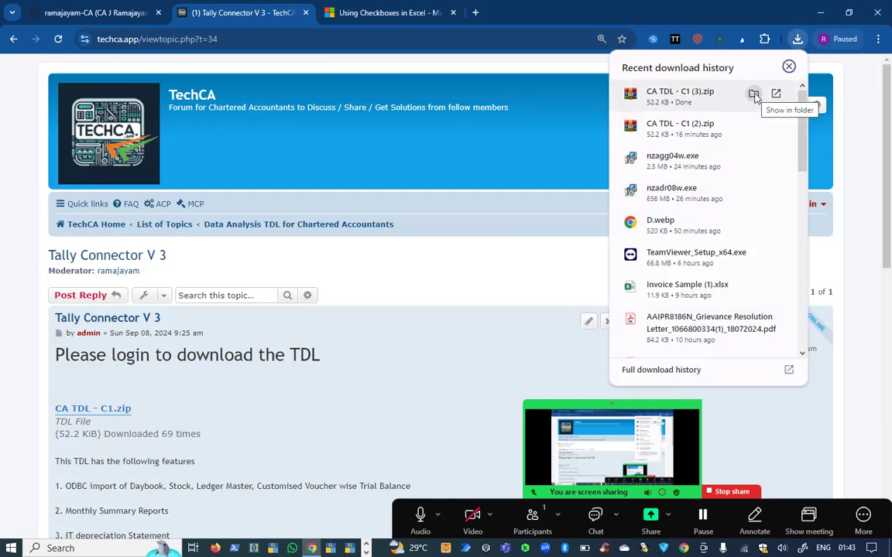
Paste the downloaded zip into the CA TDL - C1 (2) folder and extract it into a new folder.
click(754, 94)
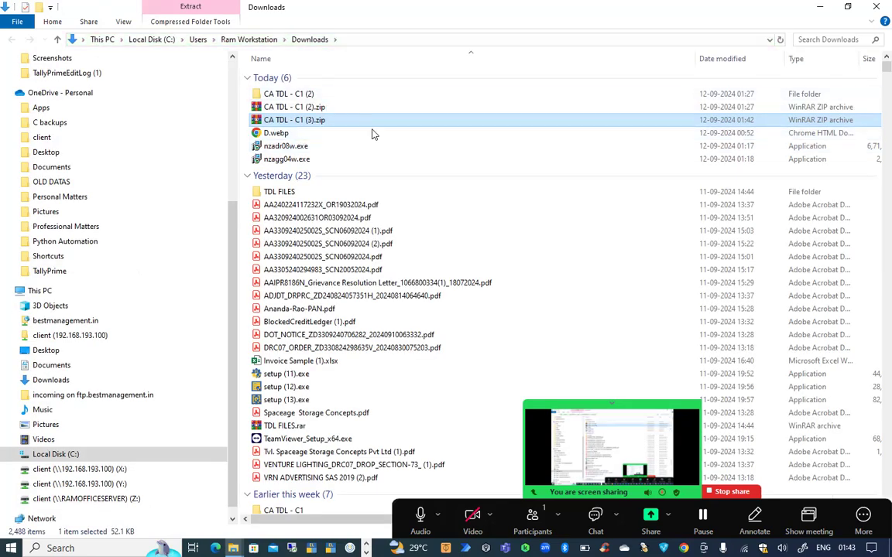
double_click(358, 94)
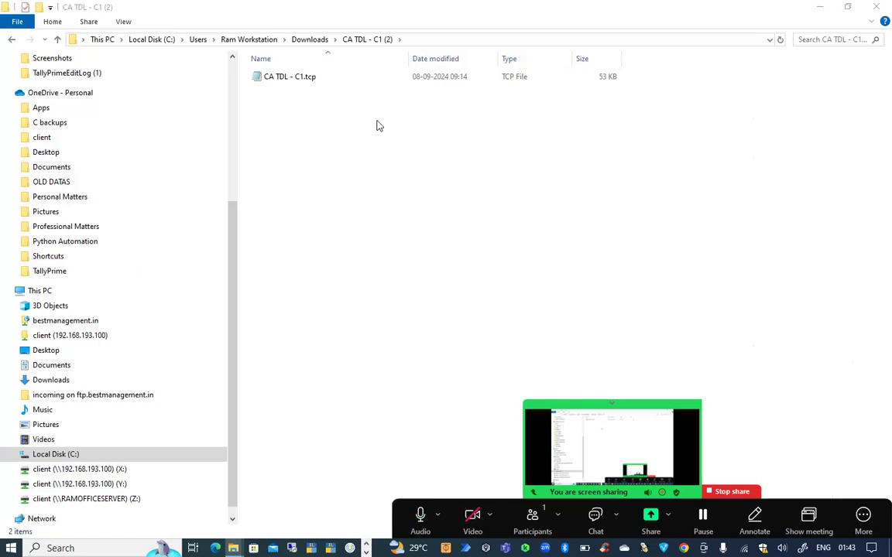
key(ctrl+v)
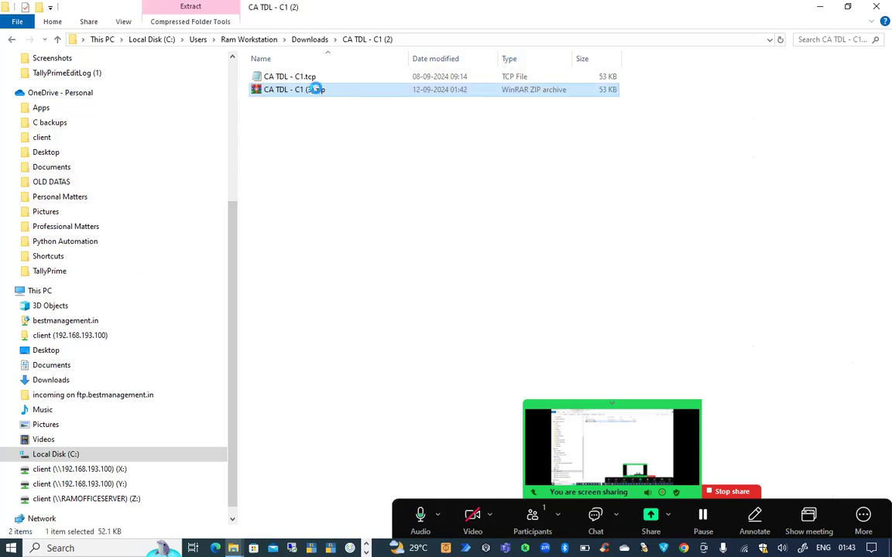
right_click(316, 89)
click(359, 166)
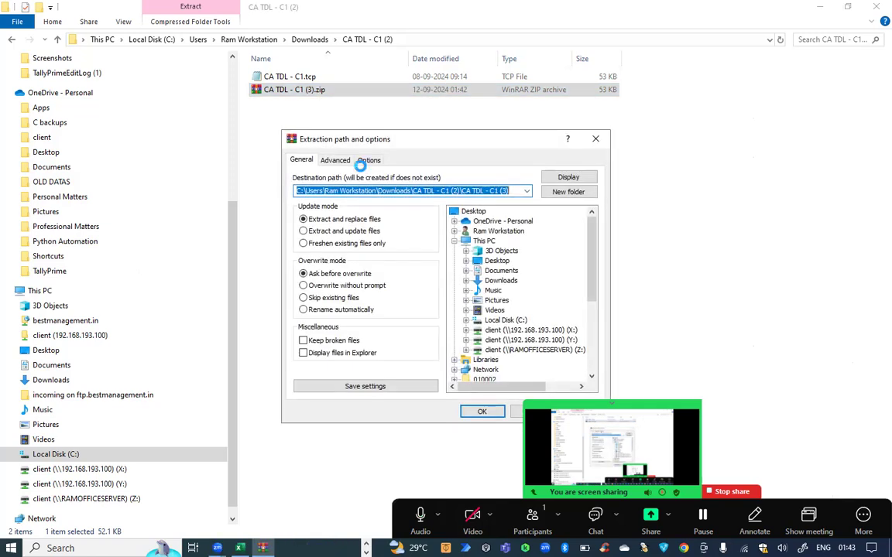
key(Return)
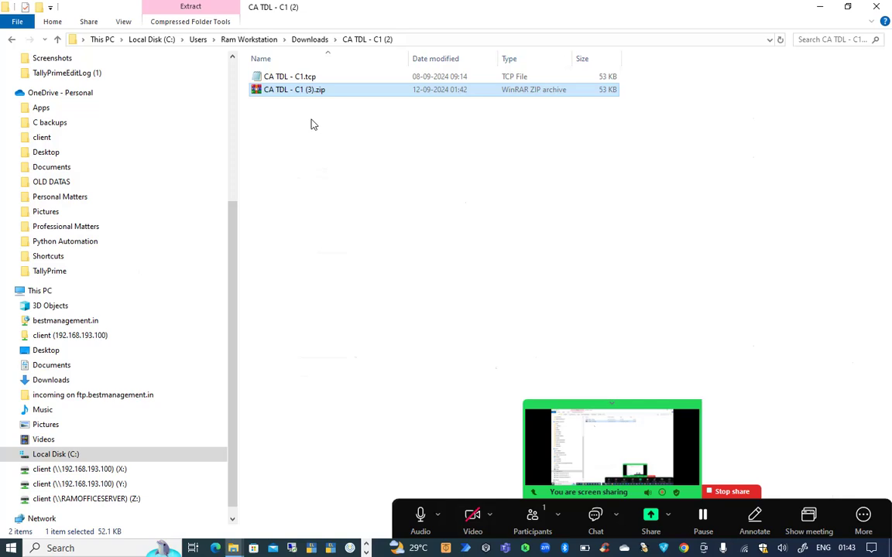
Open the extracted CA TDL - C1 (3) folder holding CA TDL - C1.tcp and select its full path.
double_click(295, 78)
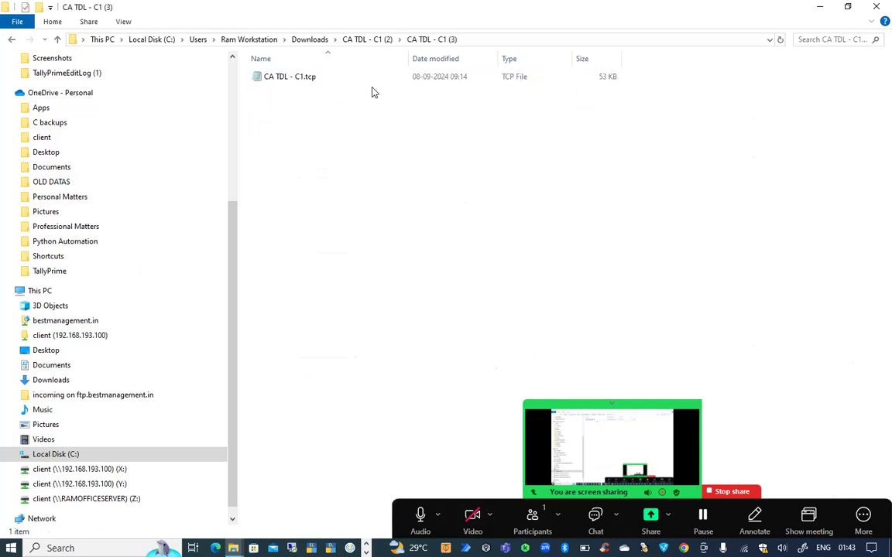
click(387, 77)
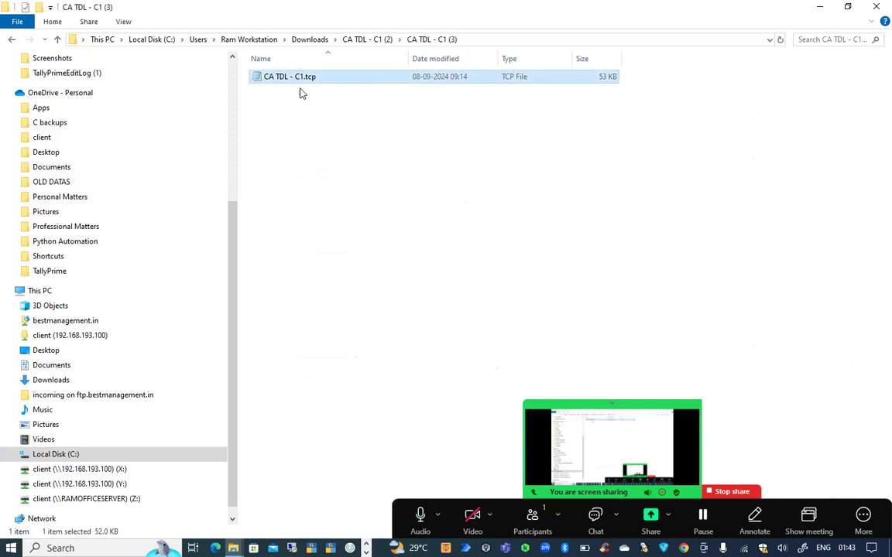
click(504, 41)
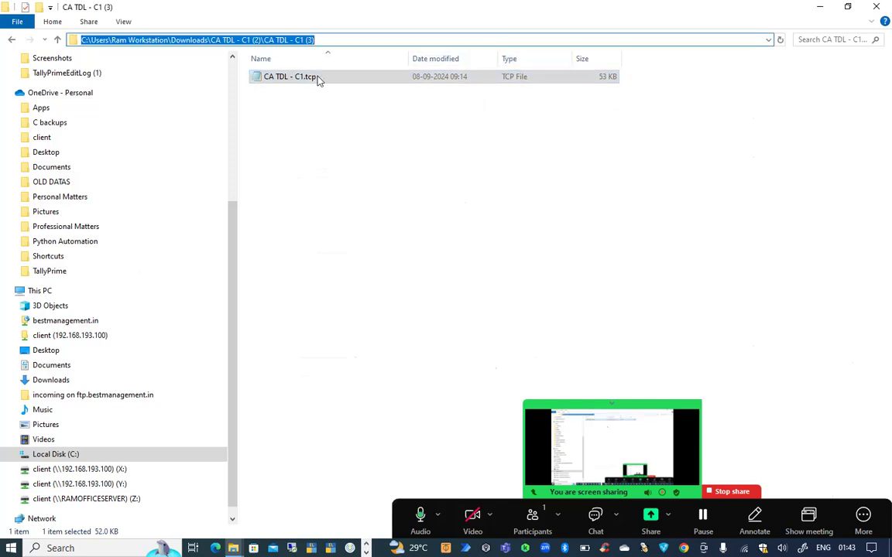
click(342, 39)
drag(338, 38, 47, 36)
key(alt+Tab)
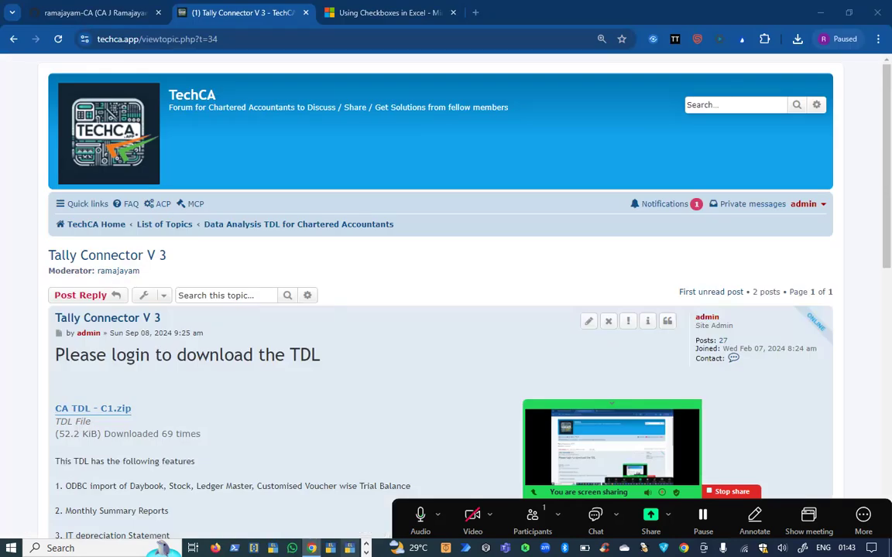
Launch TallyPrime in free trial mode and browse to the C:\Demo_Tally\Data company folder.
click(350, 547)
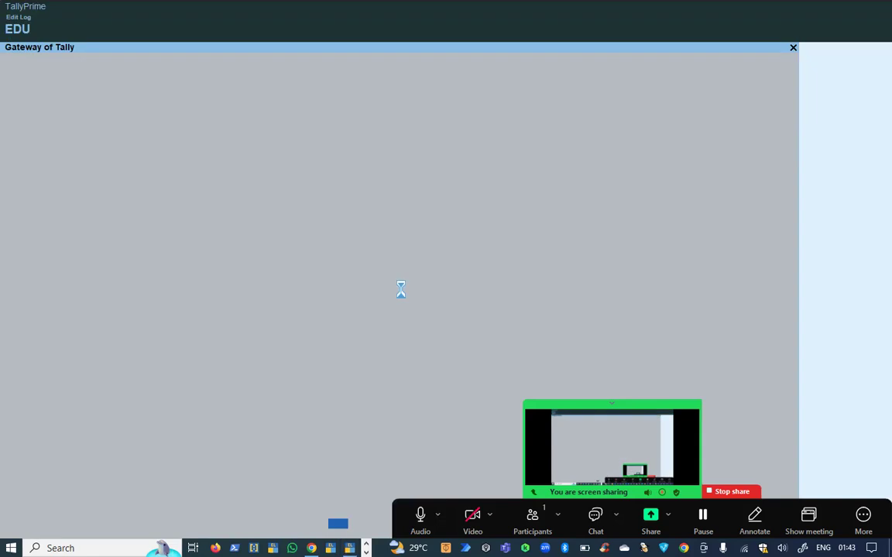
click(271, 302)
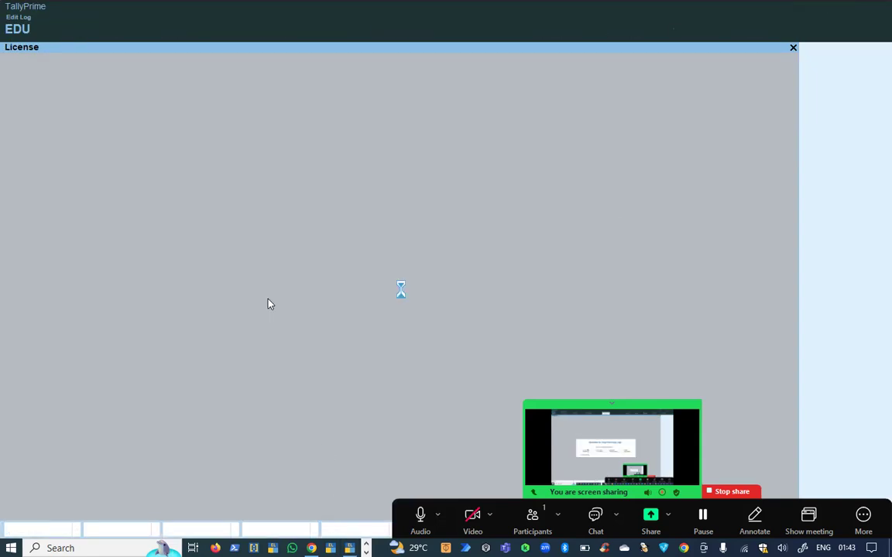
key(Down)
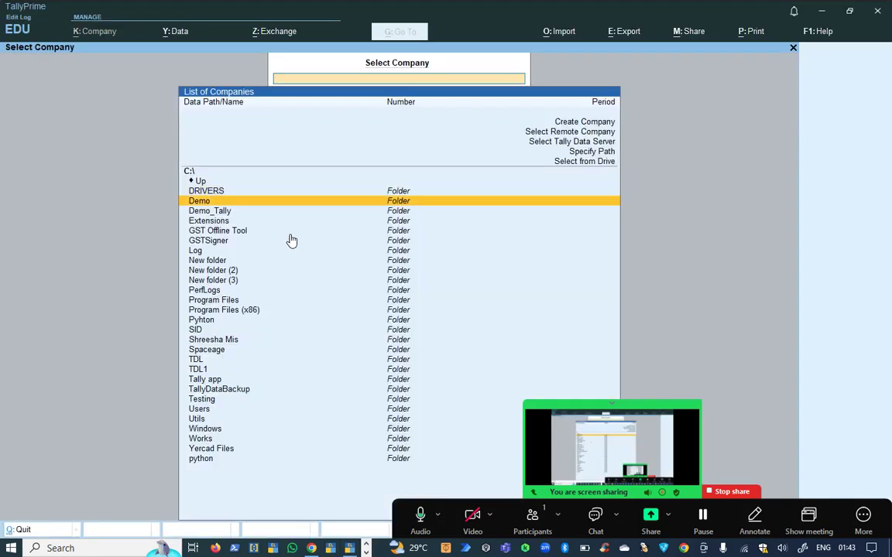
key(Return)
key(Up)
key(Return)
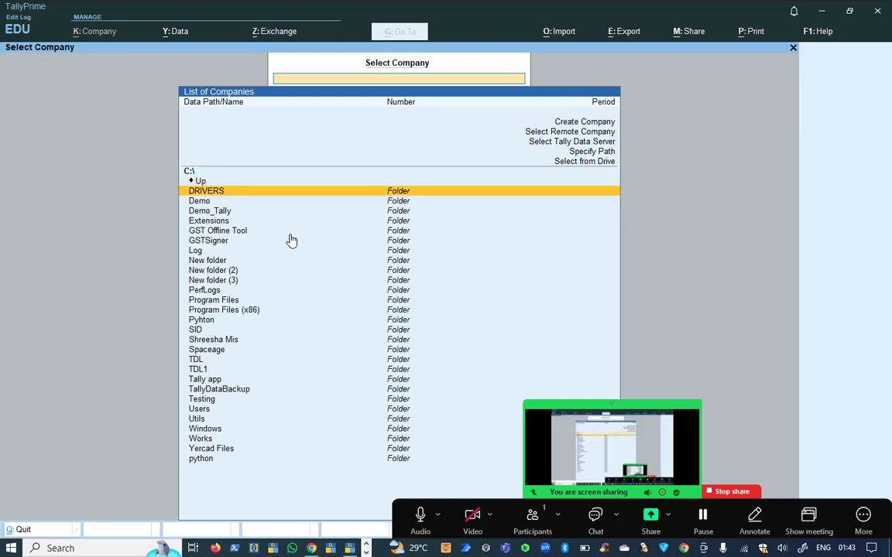
key(Down)
key(Down)
key(Return)
key(Down)
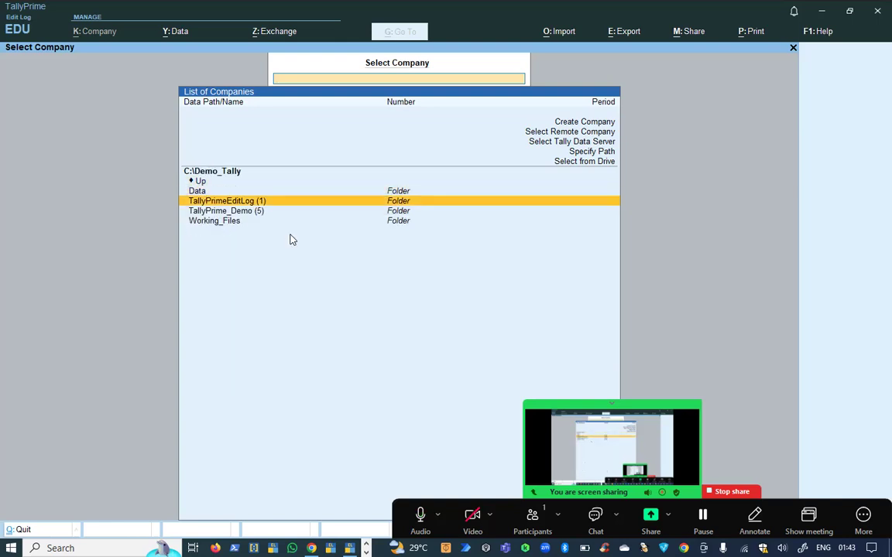
key(Up)
key(Return)
Open Venkateshwara Traders and log in with the username.
key(Return)
text(r)
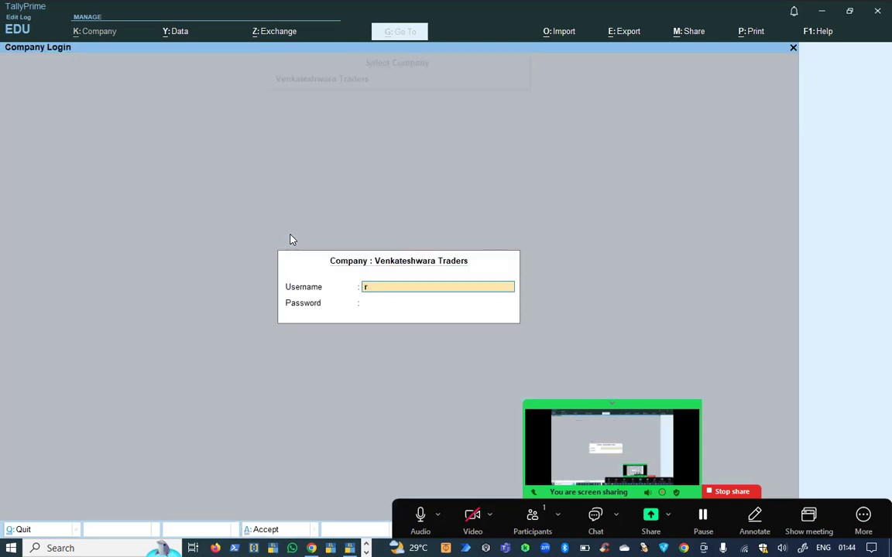
text(am)
key(Return)
key(Return)
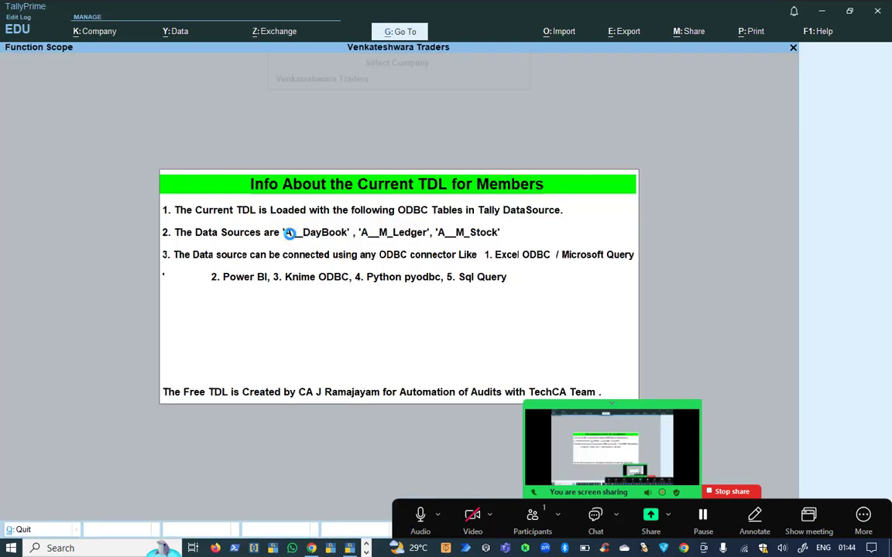
key(Return)
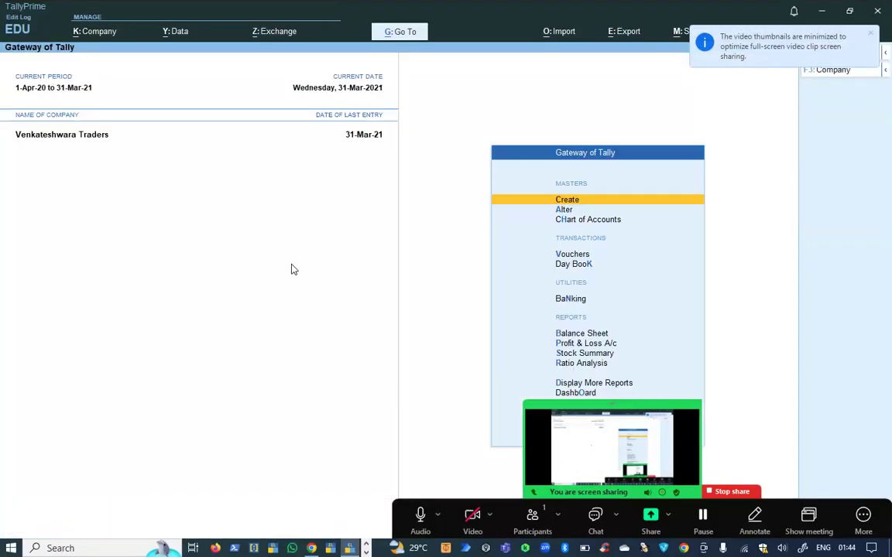
Open the TDLs & AddOns screen from the F1: Help menu.
click(870, 36)
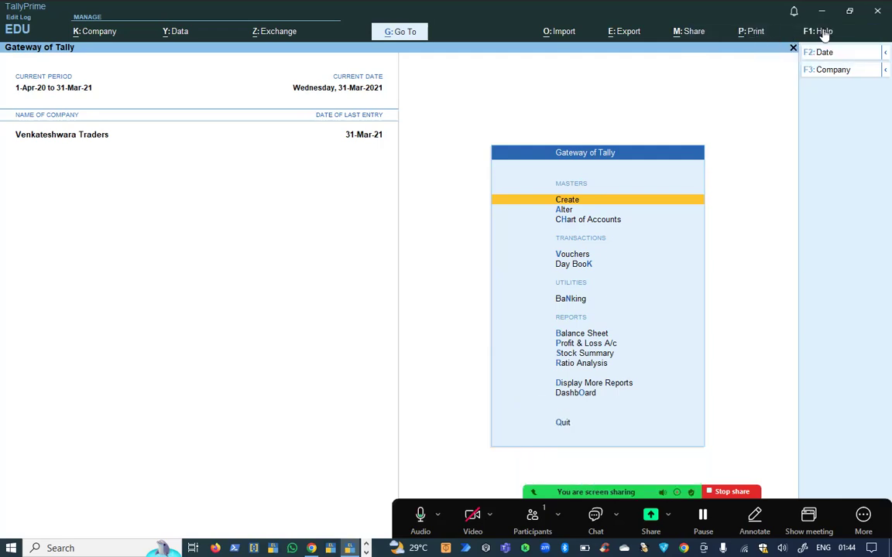
click(822, 31)
key(Down)
key(Down)
key(Return)
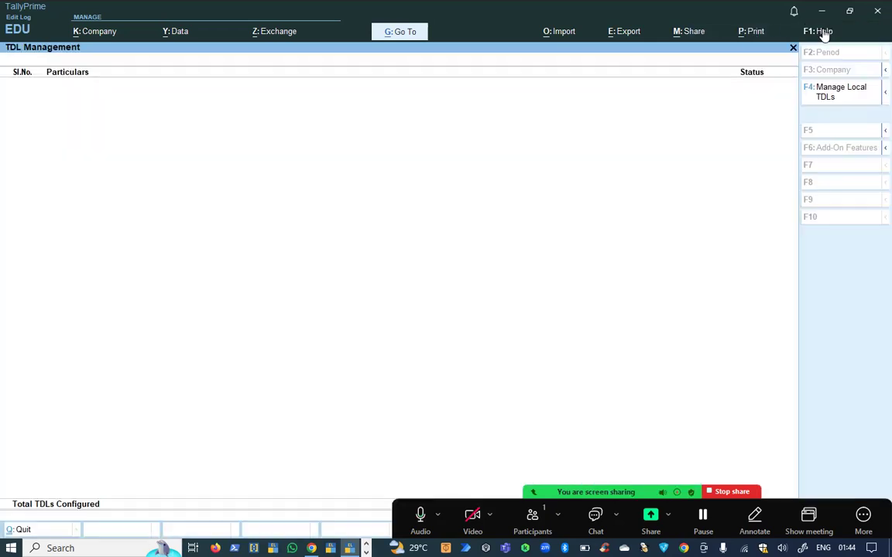
Set CA TDL - C1.tcp from the pasted folder path to load on startup and save.
click(839, 92)
key(y)
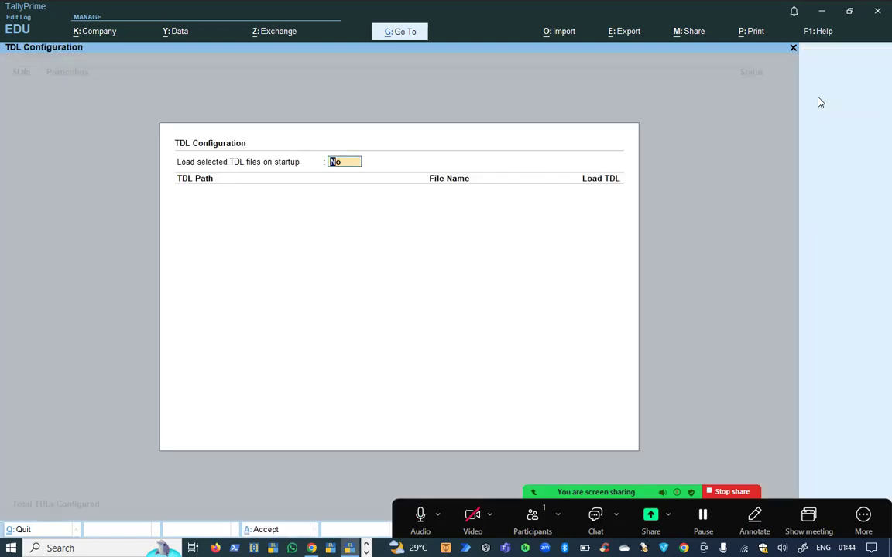
key(Return)
key(ctrl+alt+v)
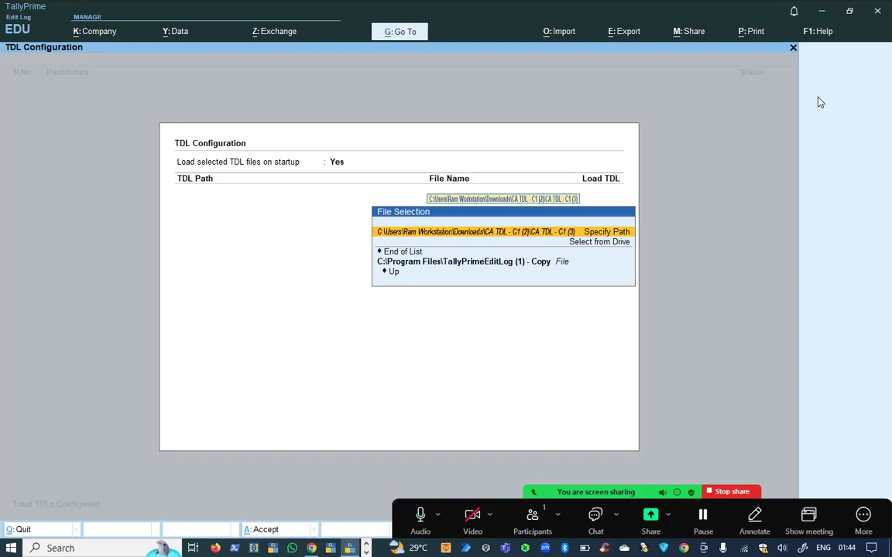
key(Return)
key(Down)
key(Down)
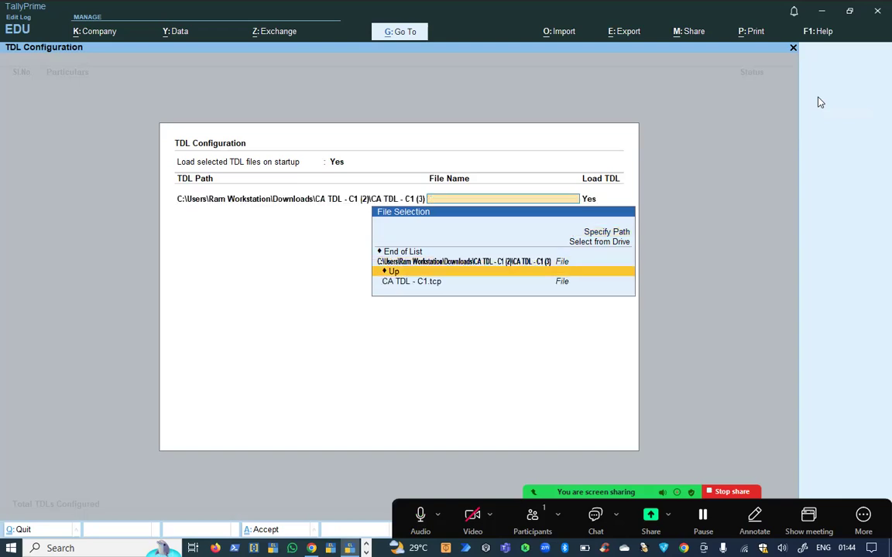
key(Return)
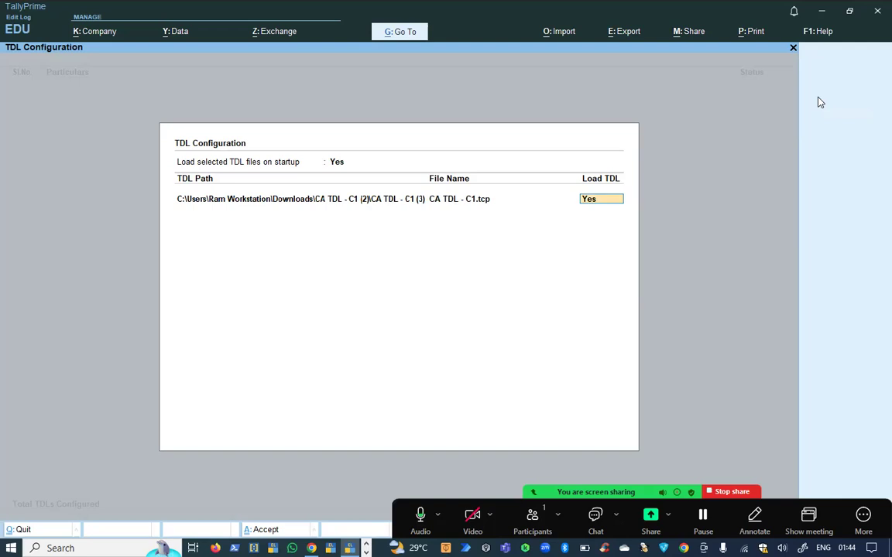
key(Return)
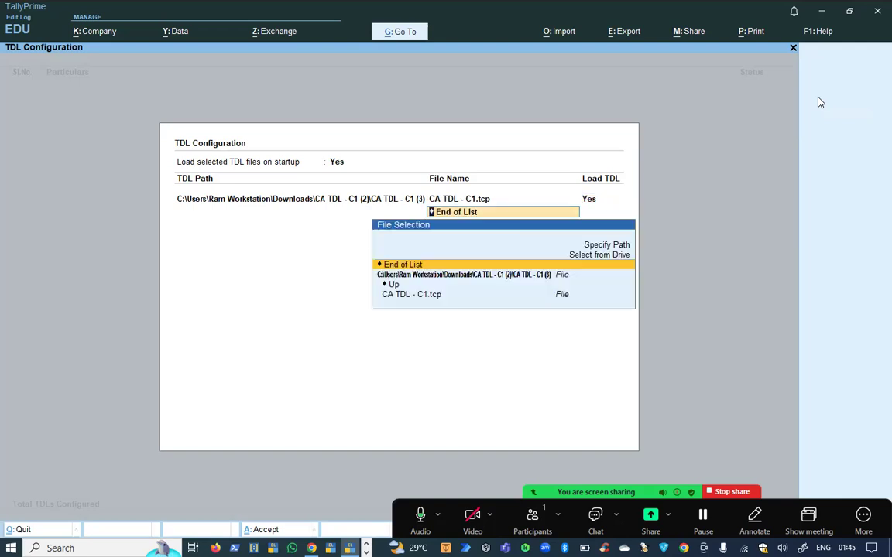
key(Return)
key(Down)
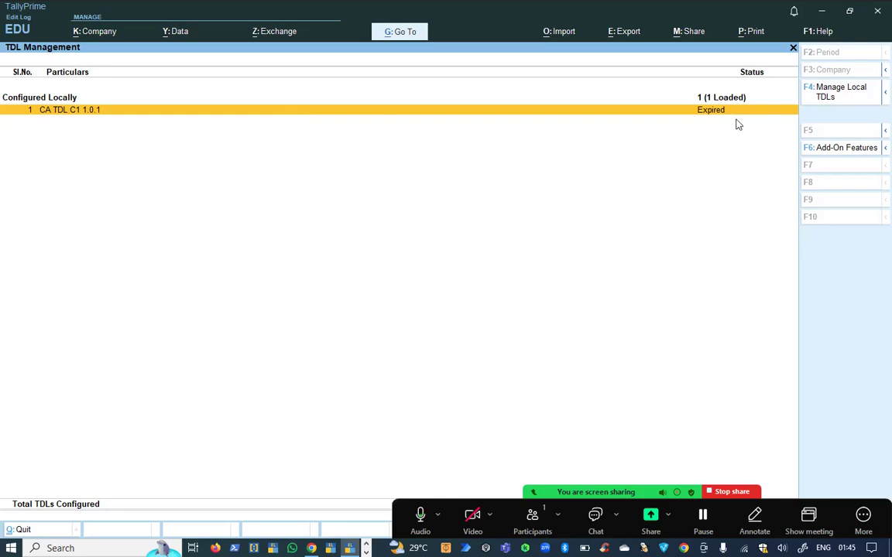
key(Escape)
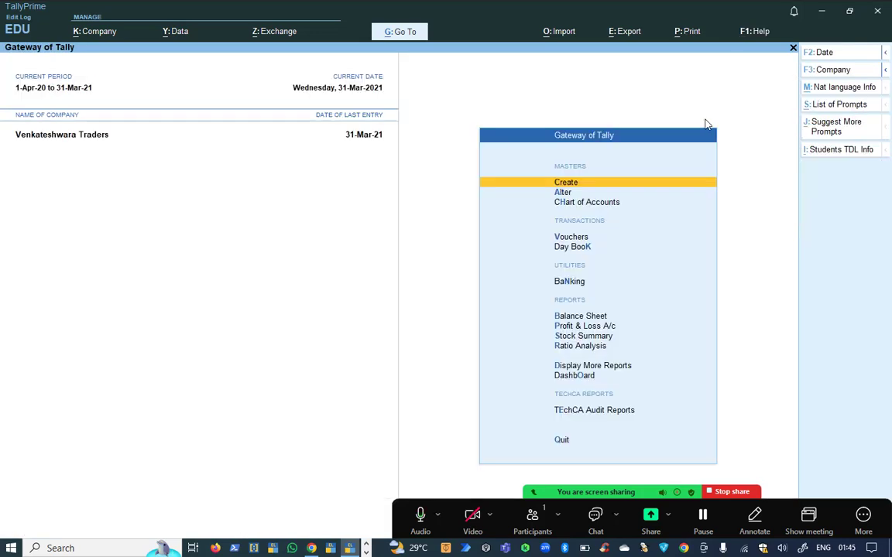
View the Depreciation Chart, G L Scrutiny, Summary and Expenses Wise Summary audit reports.
key(Down)
key(Down)
key(Down)
key(Down)
key(Down)
key(Down)
key(Down)
key(Down)
key(Down)
key(Down)
key(Down)
key(Down)
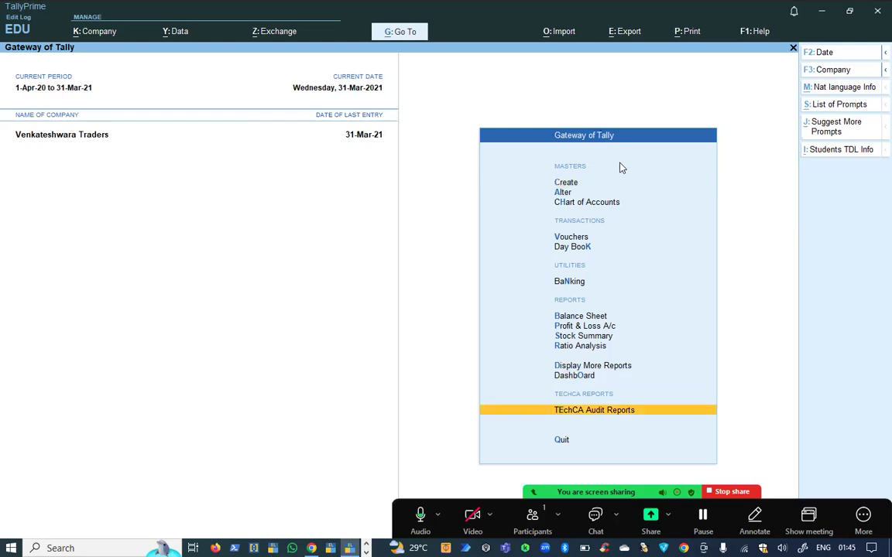
key(Return)
key(Down)
key(Down)
key(Down)
key(Down)
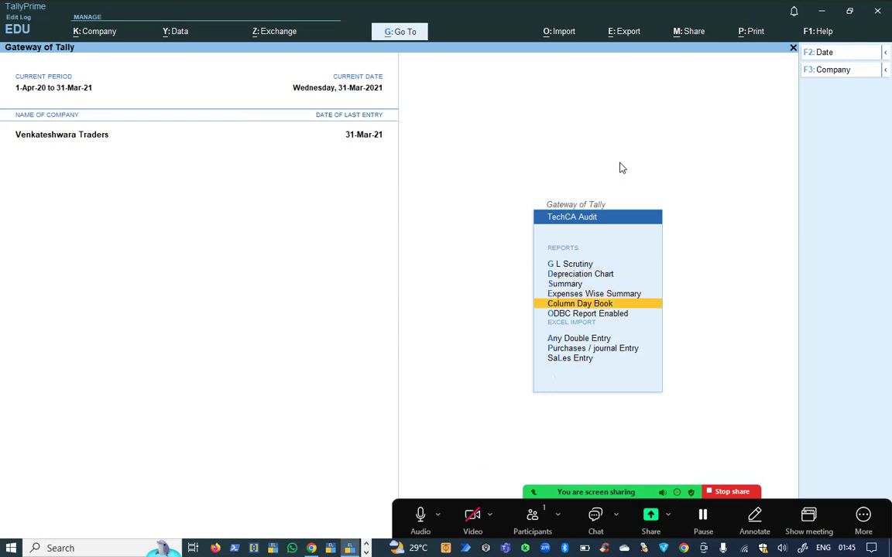
key(Up)
key(Up)
key(Up)
key(Return)
key(Escape)
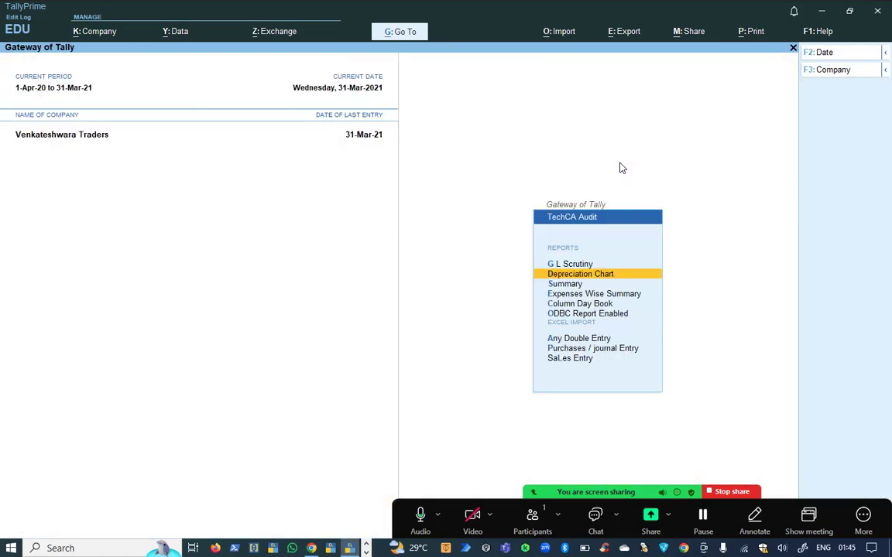
key(Up)
key(Return)
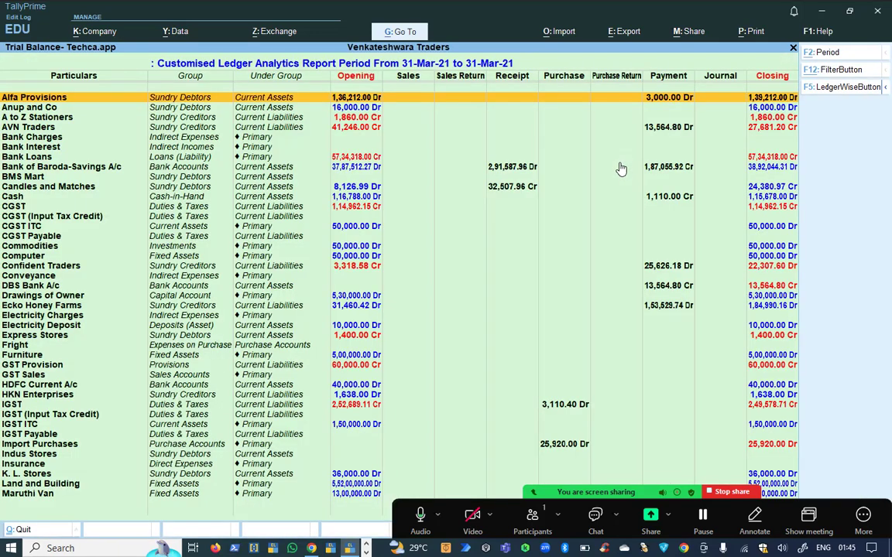
key(Escape)
key(Down)
key(Down)
key(Return)
key(Escape)
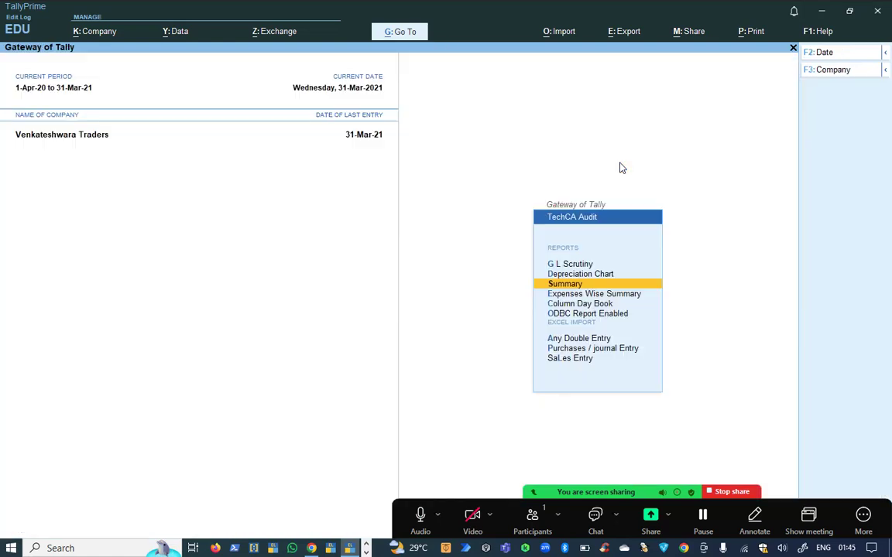
key(Down)
key(Return)
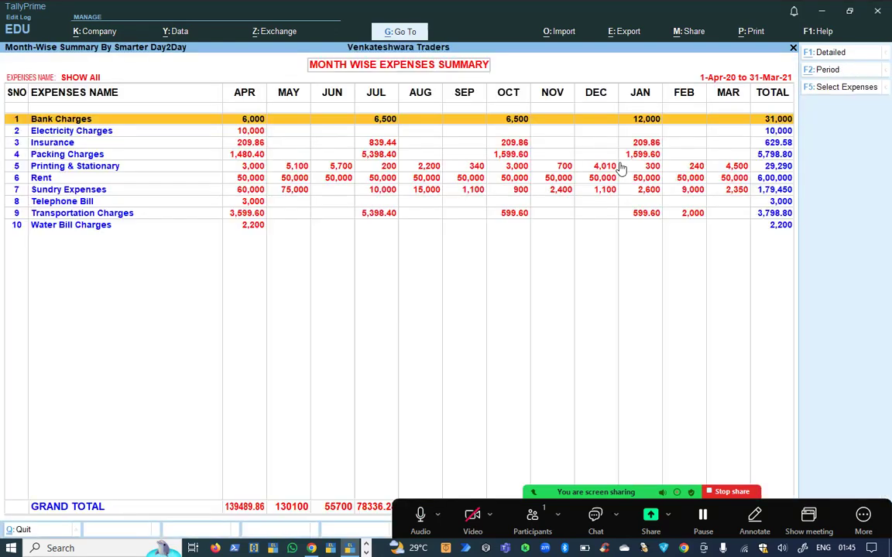
View the Column Day Book and remaining audit options, then return to the Gateway of Tally.
key(Down)
key(Down)
key(Down)
key(Down)
key(Down)
key(Down)
key(Down)
key(Down)
key(Down)
key(Escape)
key(Down)
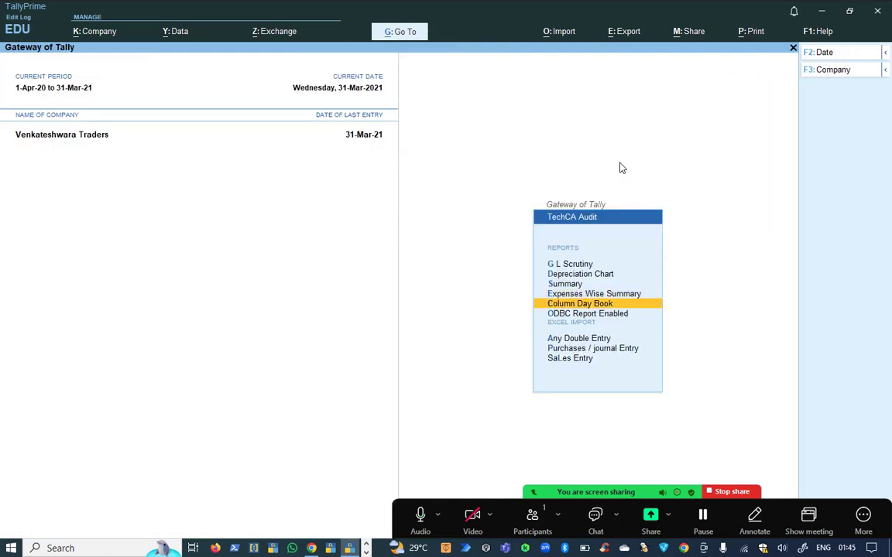
key(Down)
key(Up)
key(Return)
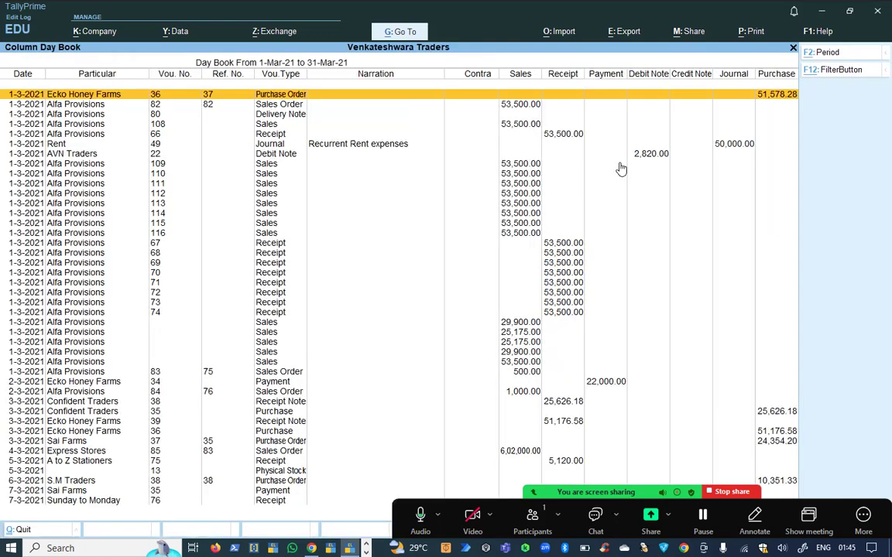
key(Down)
key(Down)
key(Down)
key(Down)
key(Down)
key(Down)
key(Down)
key(Down)
key(Down)
key(Down)
key(Down)
key(Down)
key(Down)
key(Down)
key(Down)
key(Down)
key(Down)
key(Down)
key(Down)
key(Down)
key(Down)
key(Down)
key(Down)
key(Down)
key(Down)
key(Down)
key(Down)
key(Down)
key(Down)
key(Down)
key(Escape)
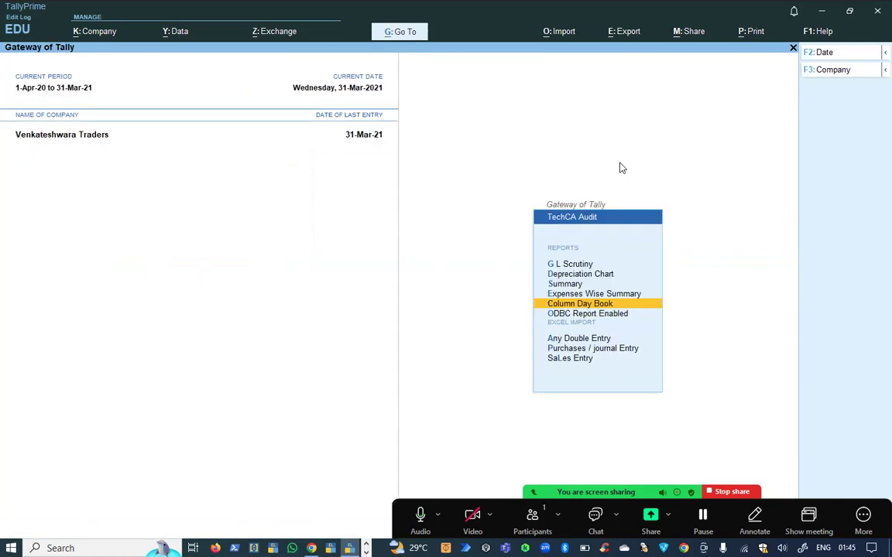
key(Down)
key(Down)
key(Up)
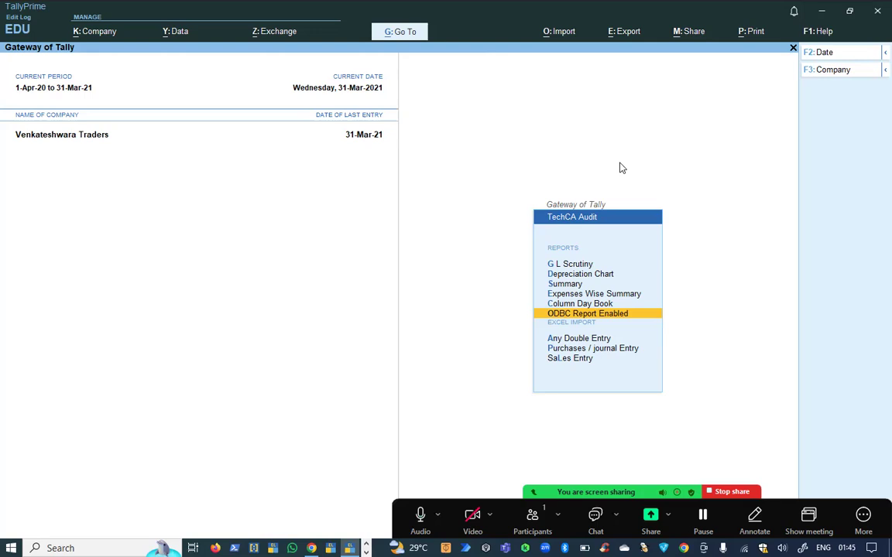
key(Escape)
key(Return)
key(Down)
key(Down)
key(Down)
key(Down)
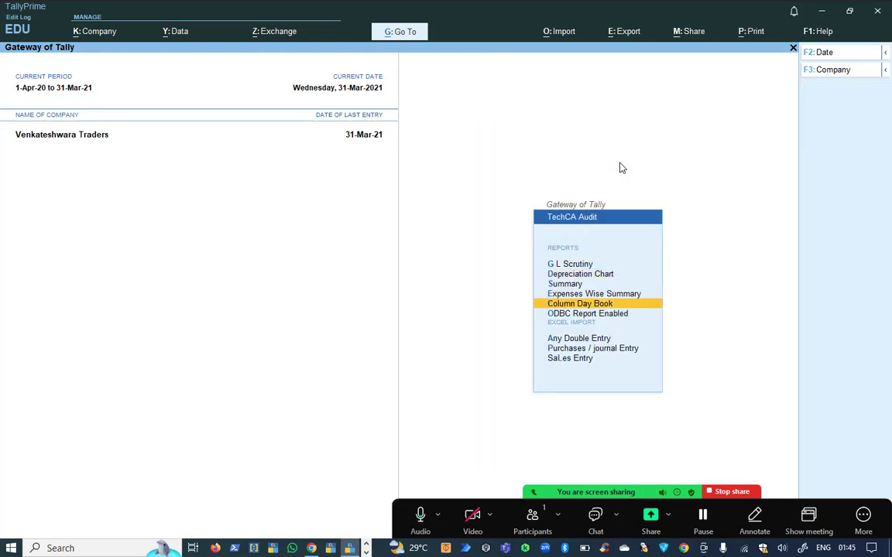
key(Escape)
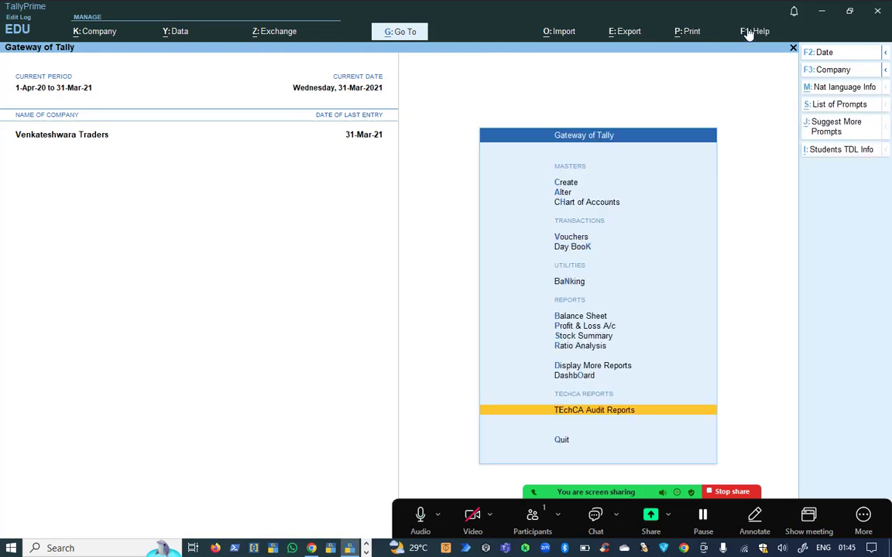
Open Client/Server configuration under Help > Settings > Connectivity.
click(747, 32)
key(Down)
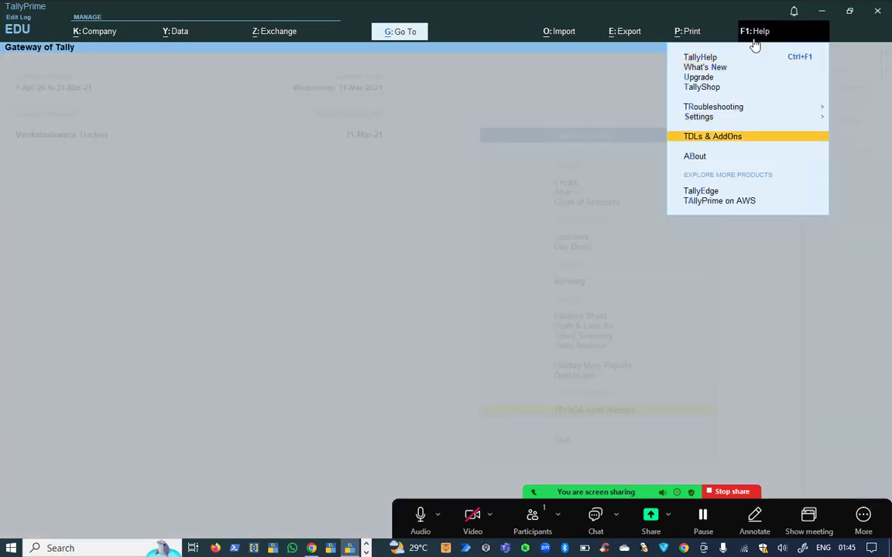
key(Up)
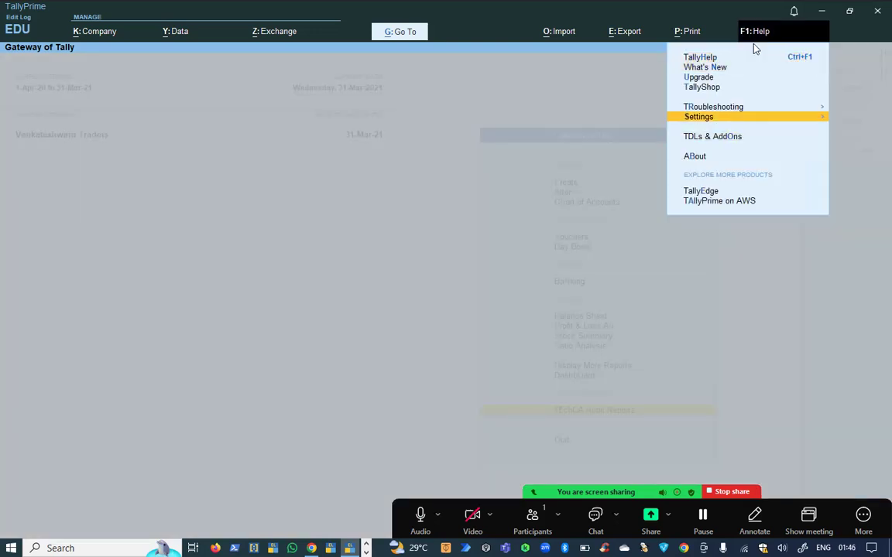
key(Down)
key(Up)
key(Up)
key(Down)
key(Return)
key(Down)
key(Down)
key(Down)
key(Down)
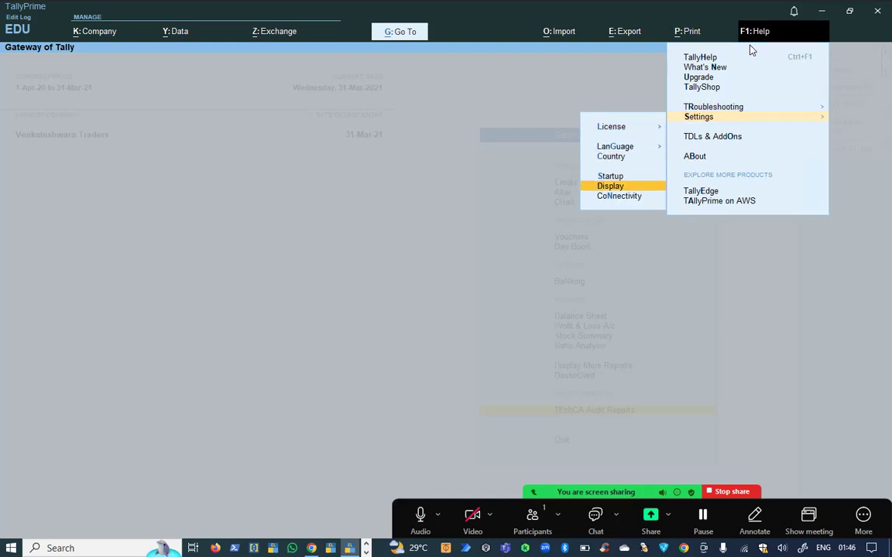
key(Down)
key(Return)
key(Return)
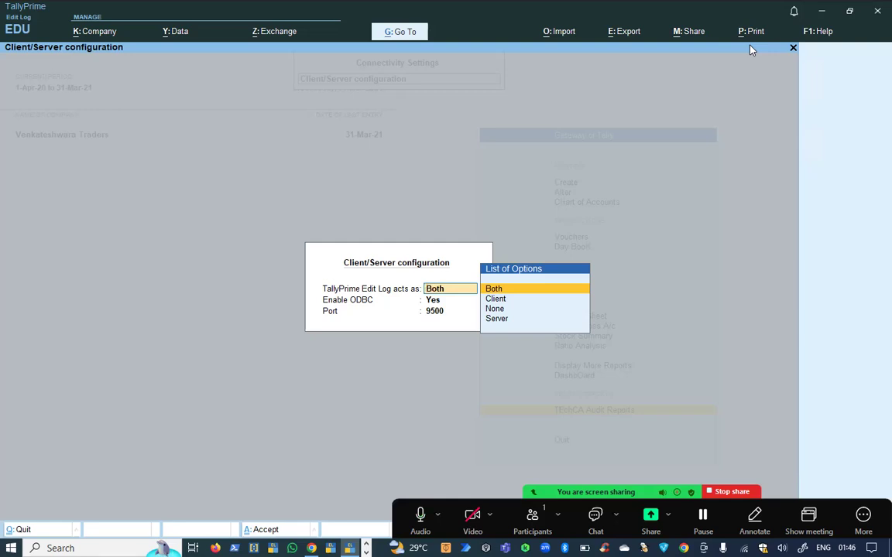
Accept Both, ODBC enabled and port 9500, then bring up the Quit prompt.
key(Return)
key(Return)
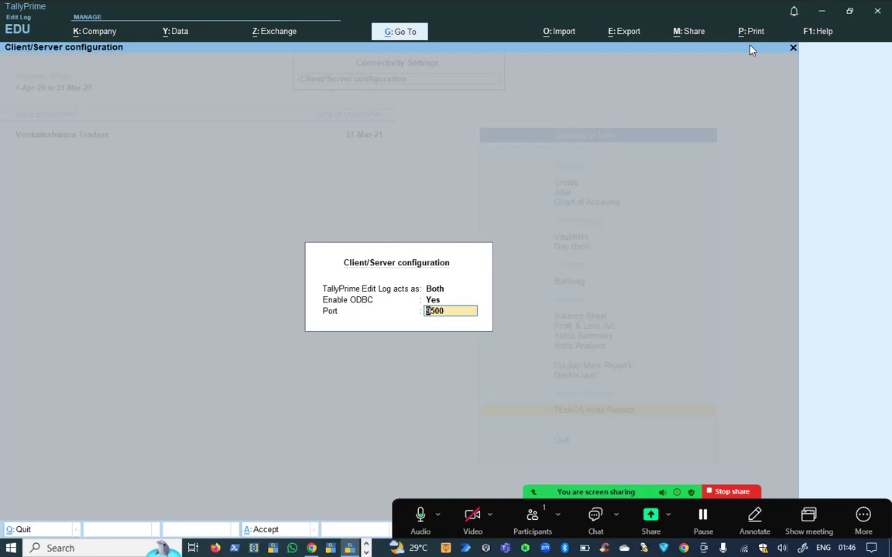
key(Return)
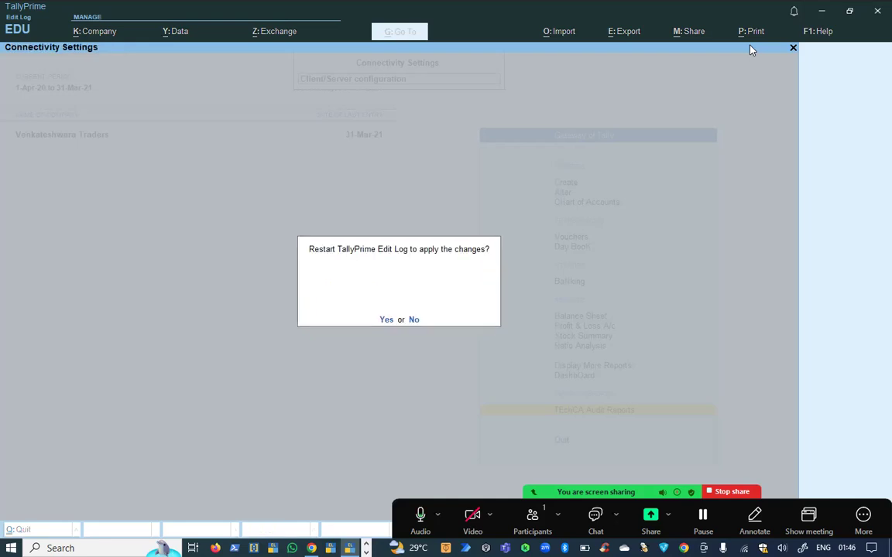
key(Return)
key(Escape)
key(Escape)
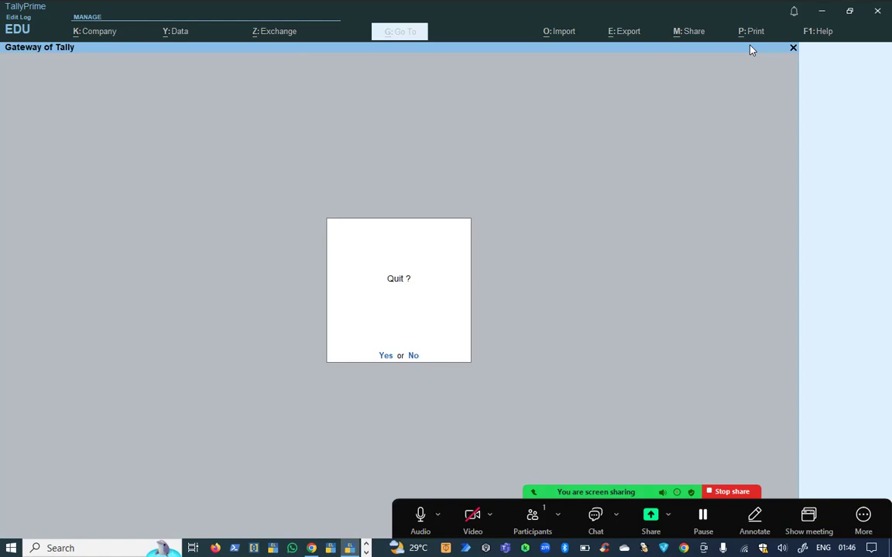
Quit TallyPrime and relaunch TallyPrime Edit Log as administrator from the taskbar.
key(Return)
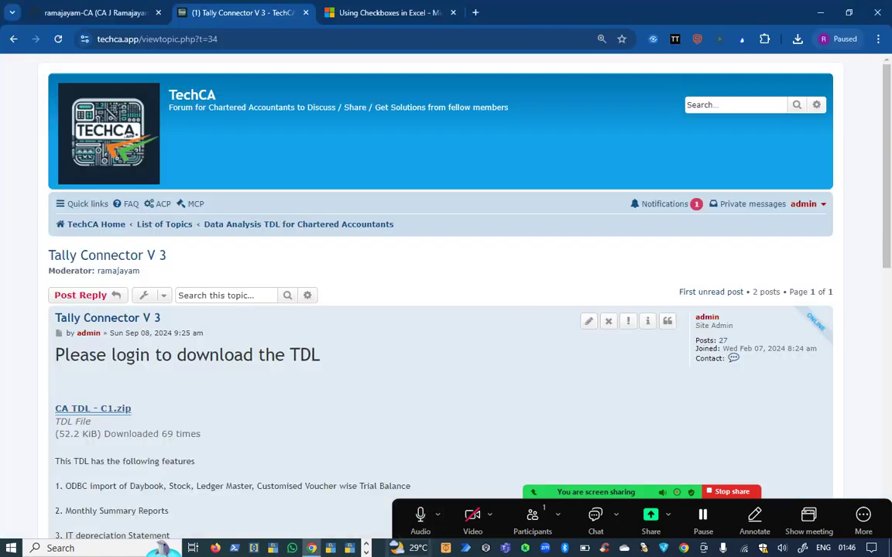
right_click(349, 548)
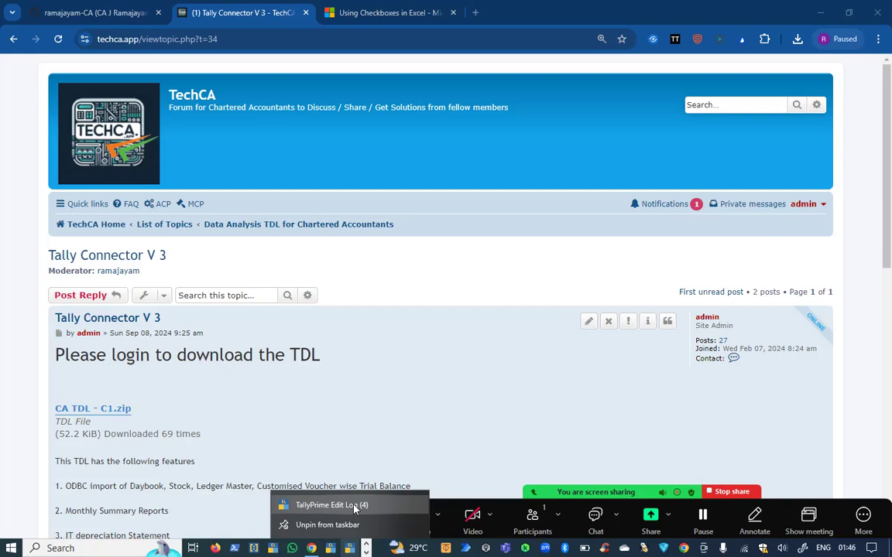
right_click(355, 506)
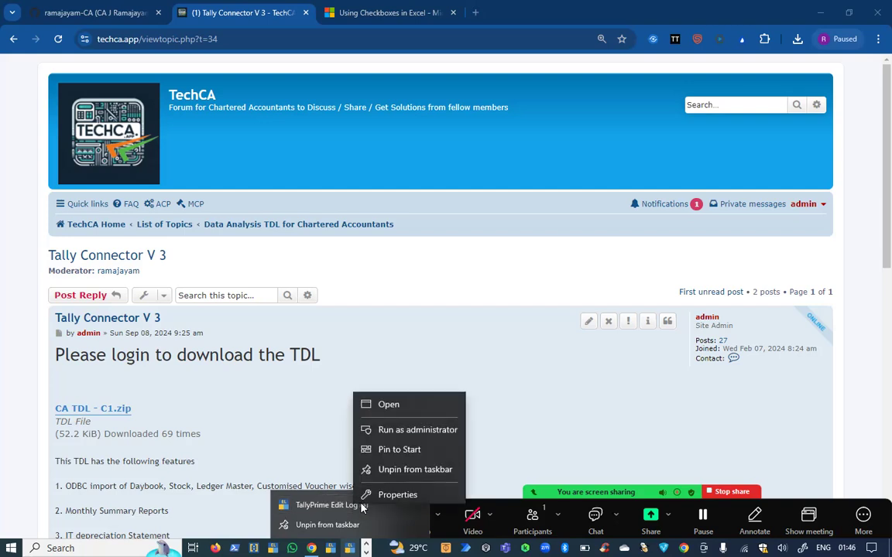
click(432, 432)
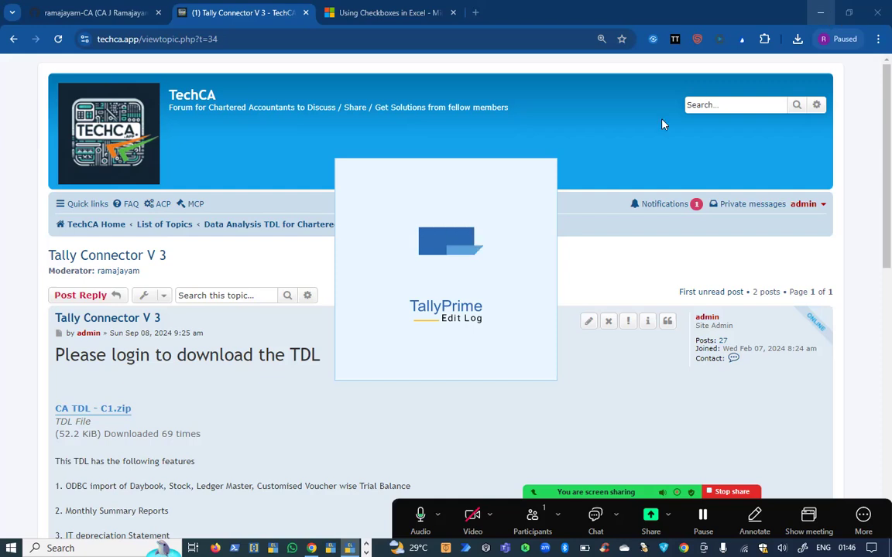
Switch to the Book1 Excel checklist workbook.
key(alt+Tab)
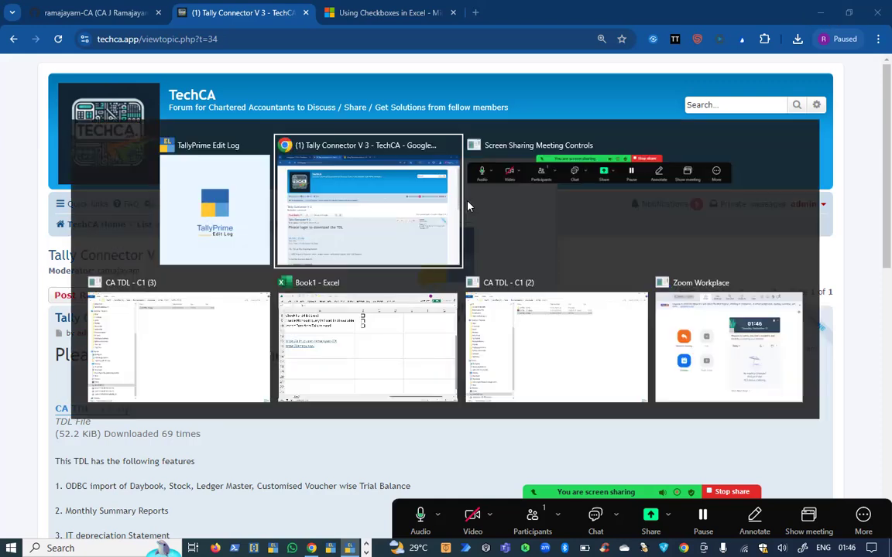
click(379, 337)
scroll(325, 177, up, 3)
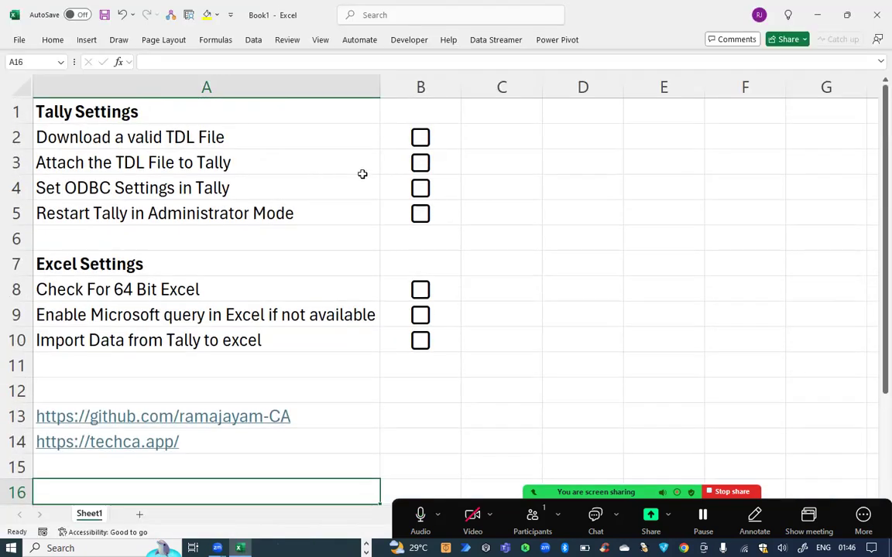
Tick B2–B5: download TDL, attach TDL, ODBC settings, and restart Tally as administrator.
click(422, 138)
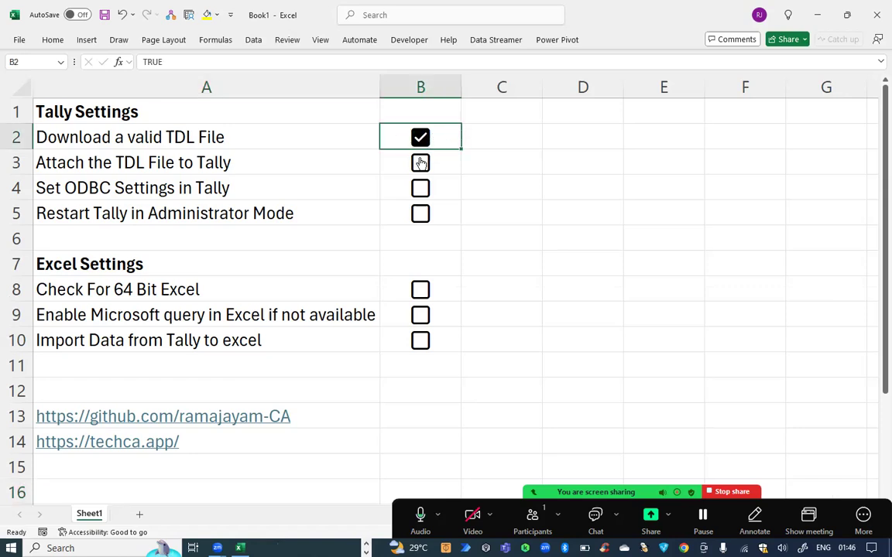
click(424, 165)
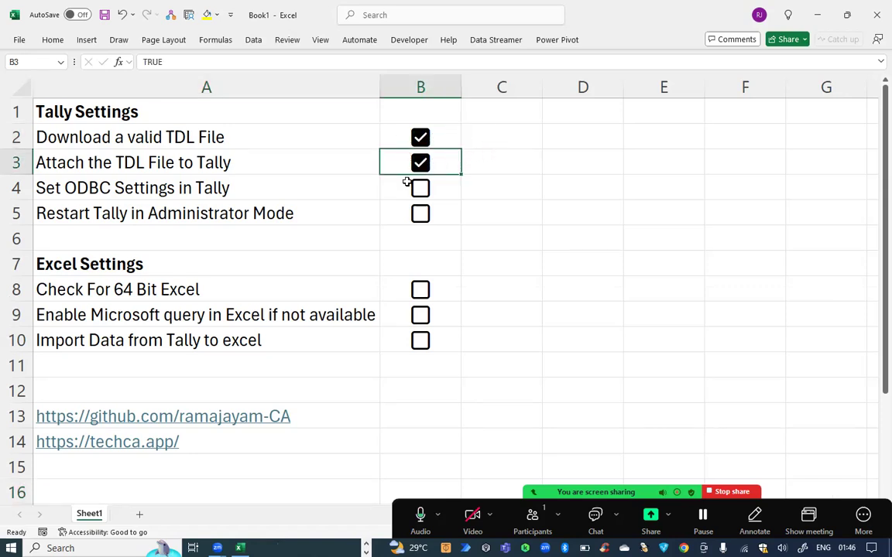
click(424, 194)
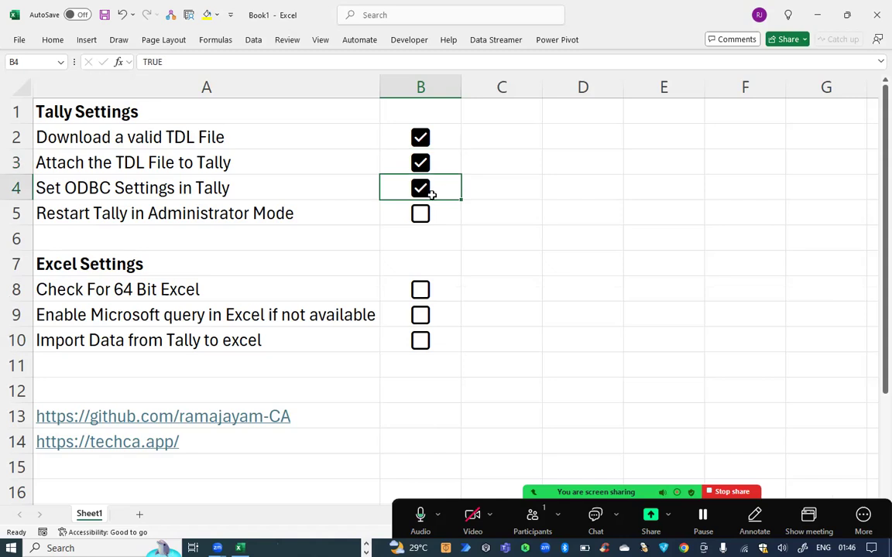
click(427, 217)
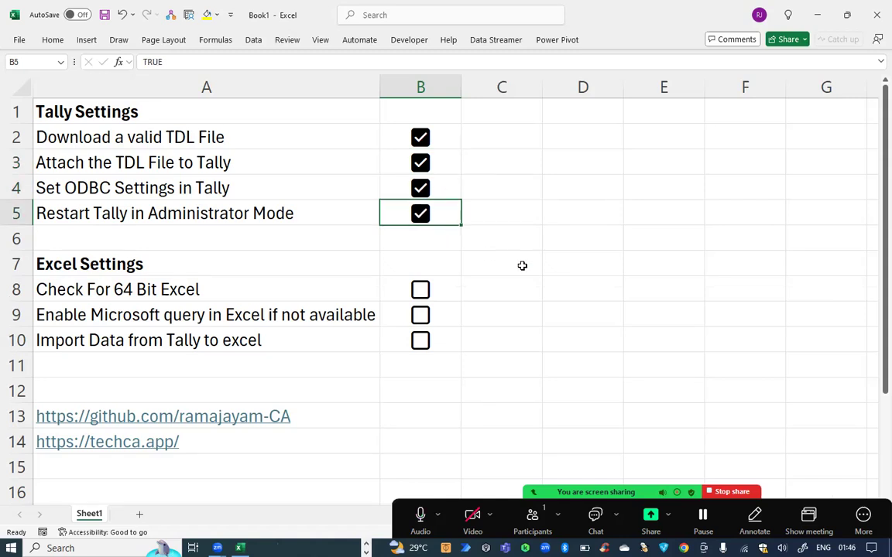
key(alt+Tab)
Start TallyPrime Edit Log in educational mode and browse to C:\Demo_Tally\Data.
click(322, 227)
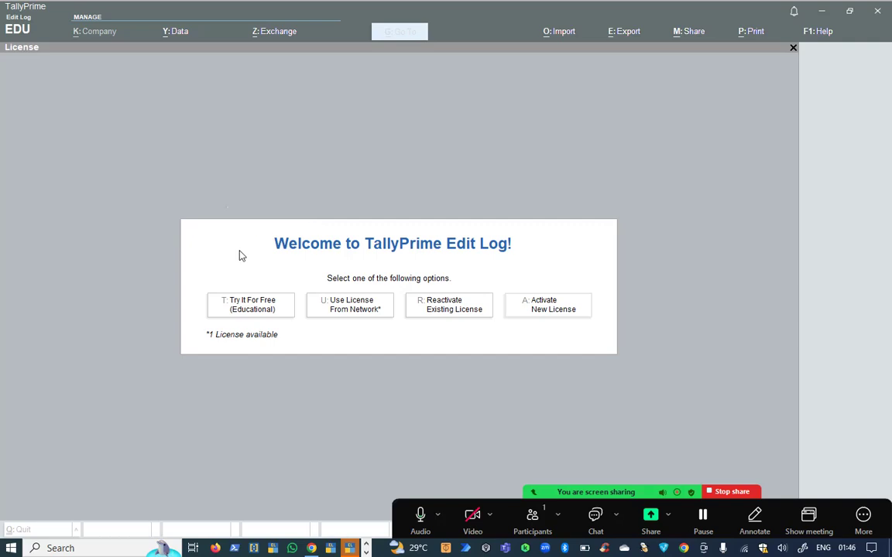
click(250, 312)
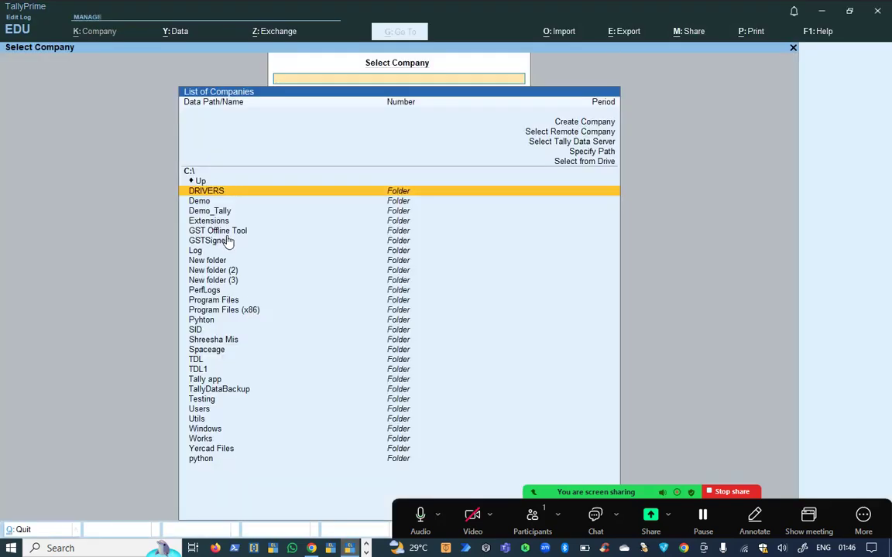
key(Down)
key(Return)
key(BackSpace)
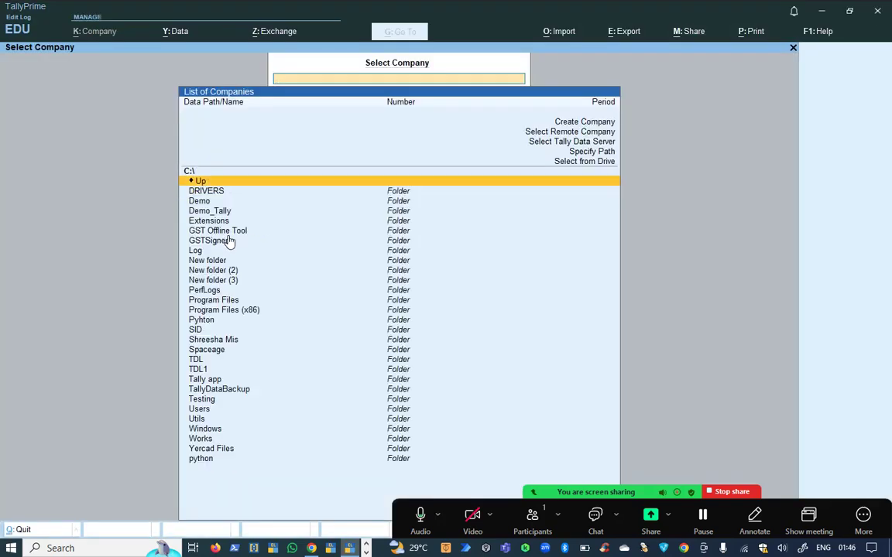
key(Down)
key(Down)
key(Down)
key(Return)
key(Return)
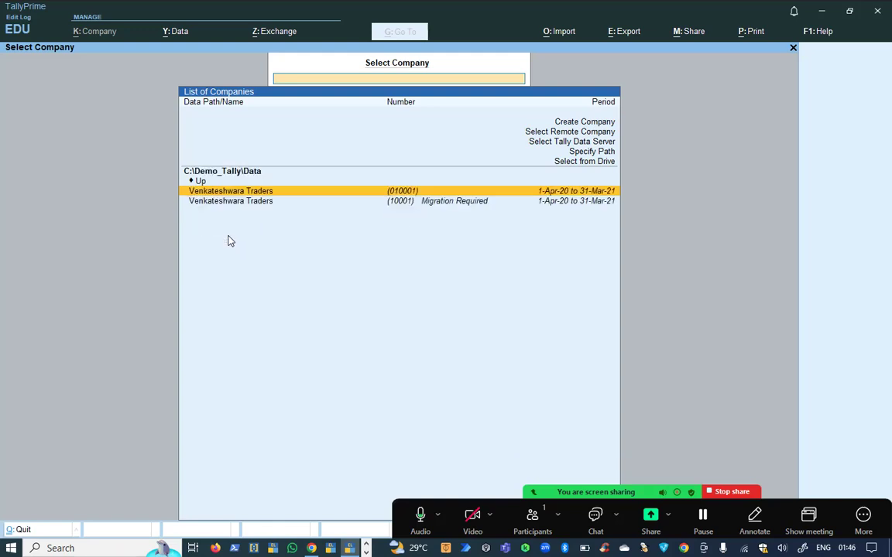
Open Venkateshwara Traders, log in with the username, and return to the Excel checklist.
key(Return)
text(ram)
key(Return)
text(ram)
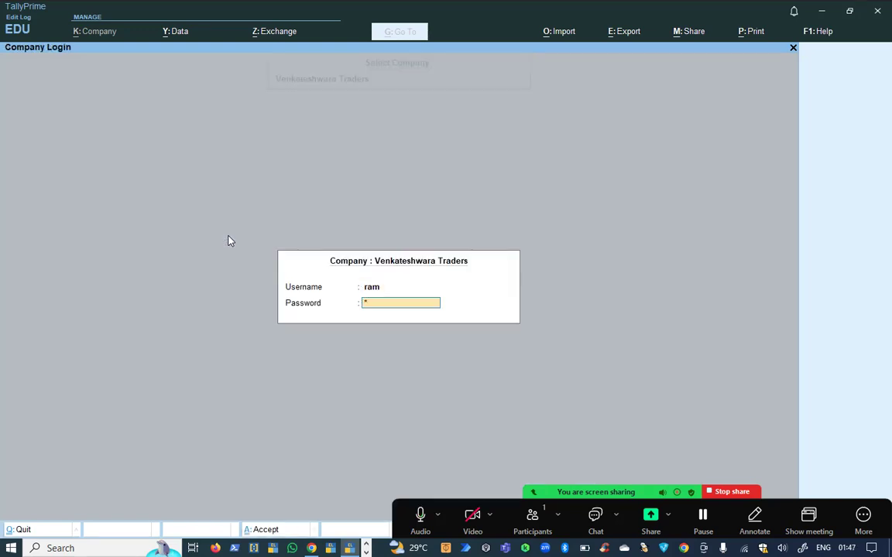
key(Return)
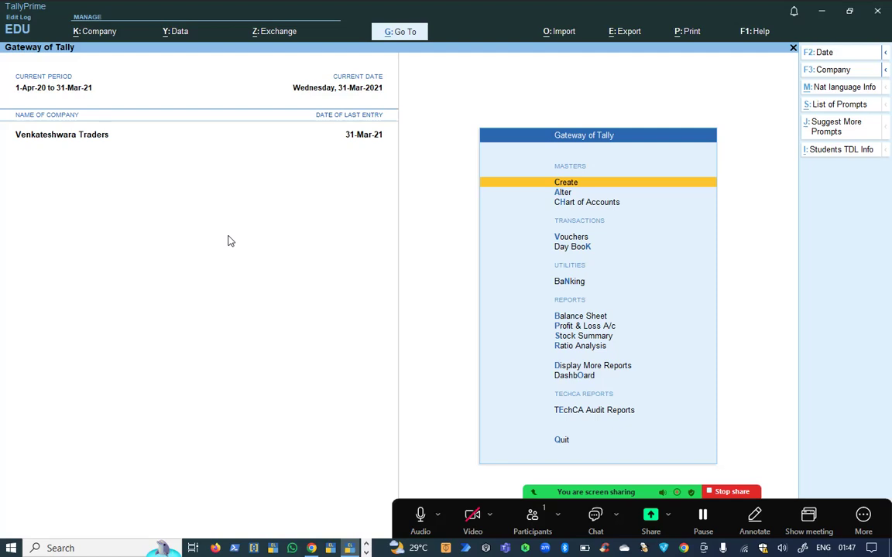
key(alt+Tab)
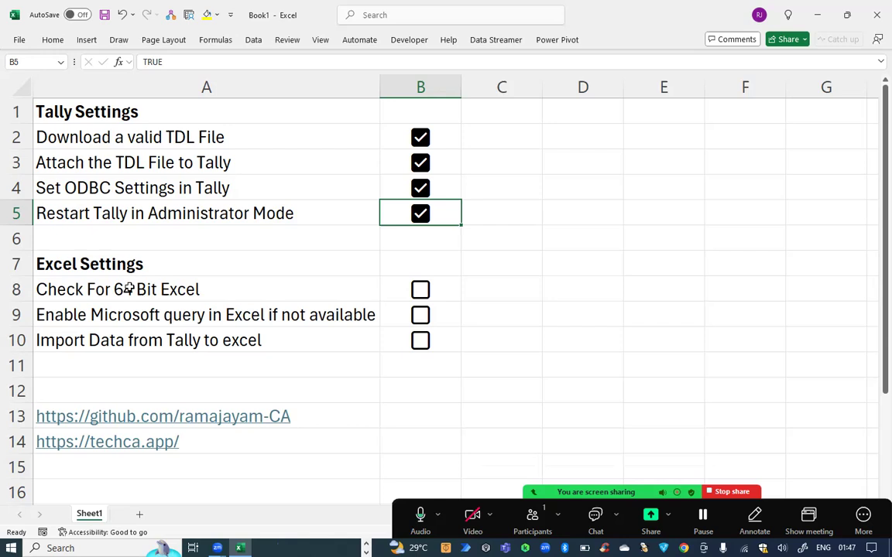
Check in File > Account > About Excel that the installed Excel is a 64-bit build.
click(124, 289)
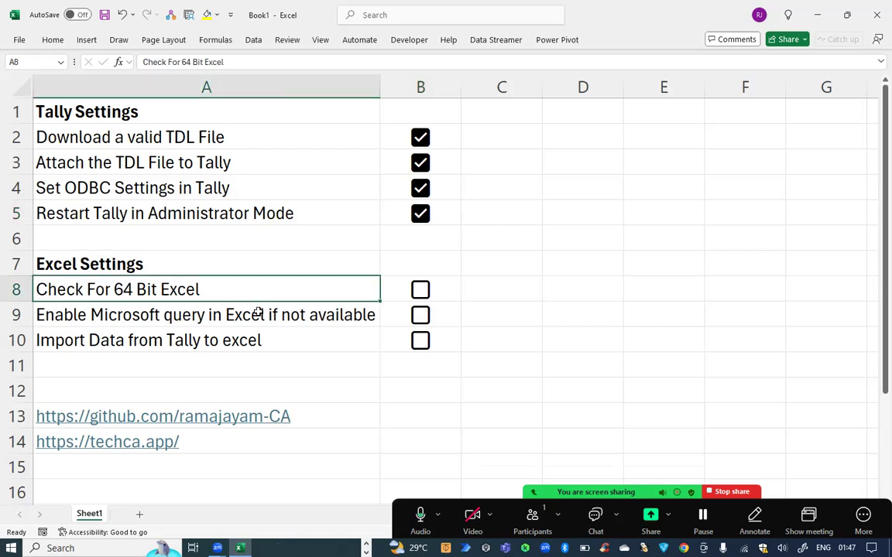
click(23, 40)
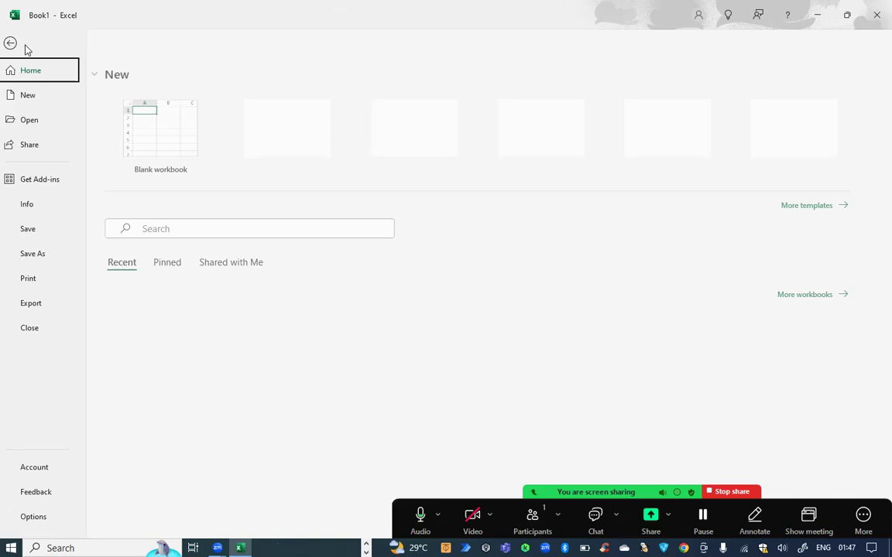
click(24, 465)
click(436, 391)
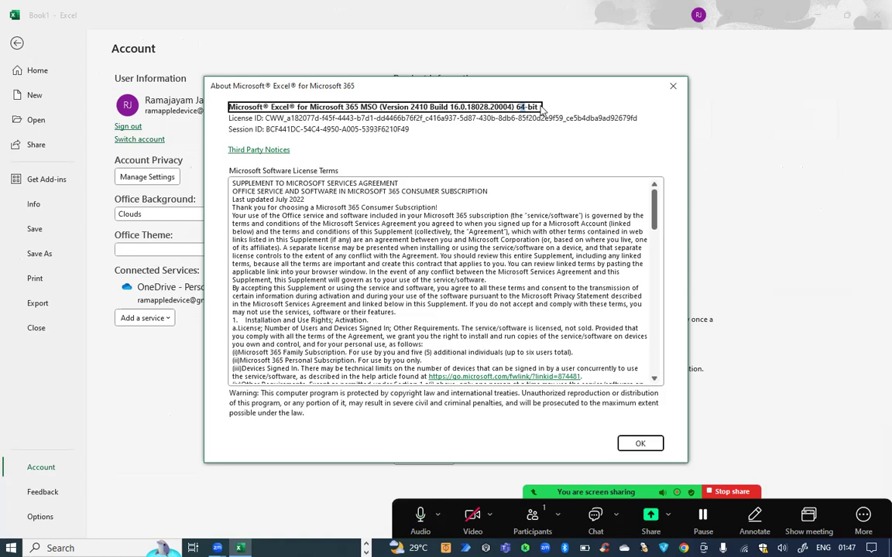
drag(516, 107, 543, 111)
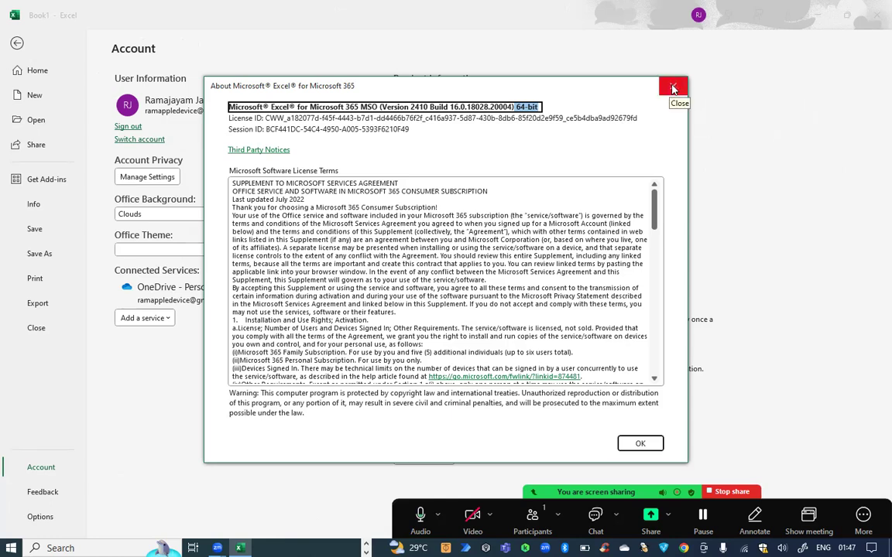
Tick the Check For 64 Bit Excel checkbox in B8 of the checklist.
click(672, 90)
key(Escape)
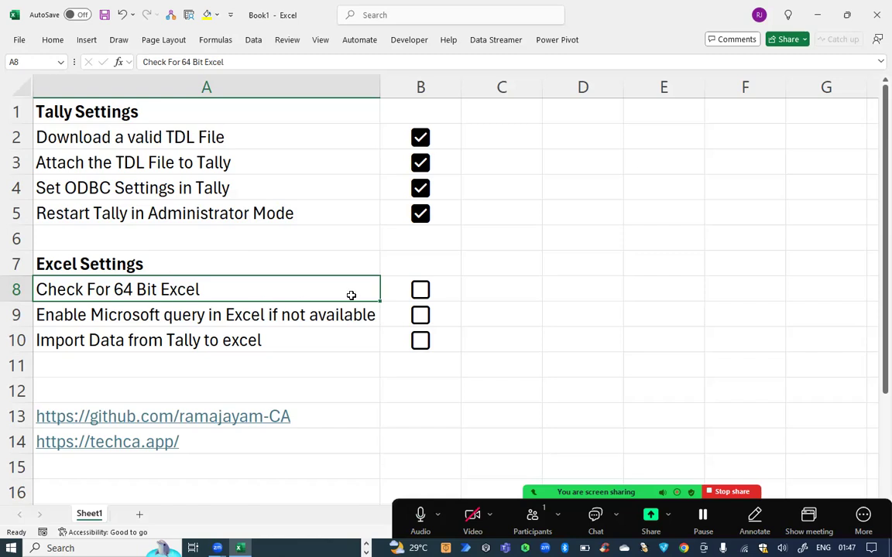
click(419, 292)
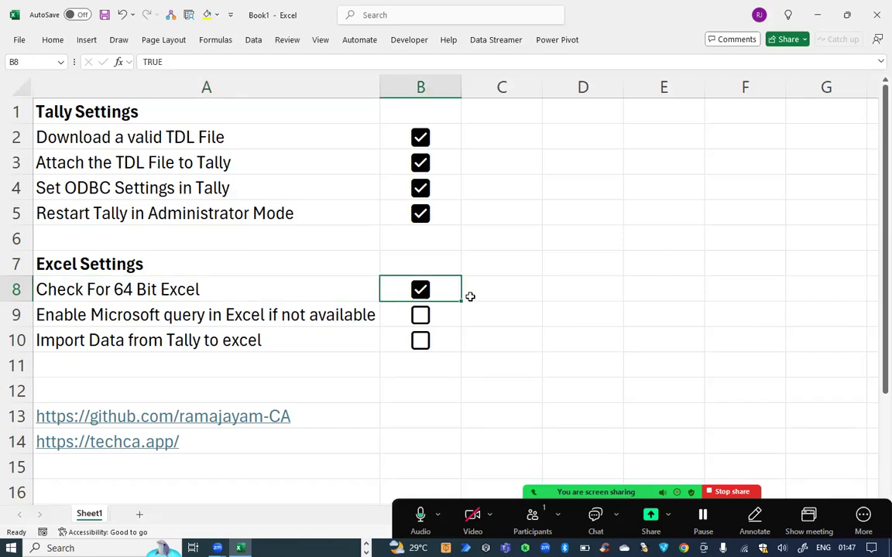
Look over Excel's Data options for legacy import wizards without changing anything.
click(136, 318)
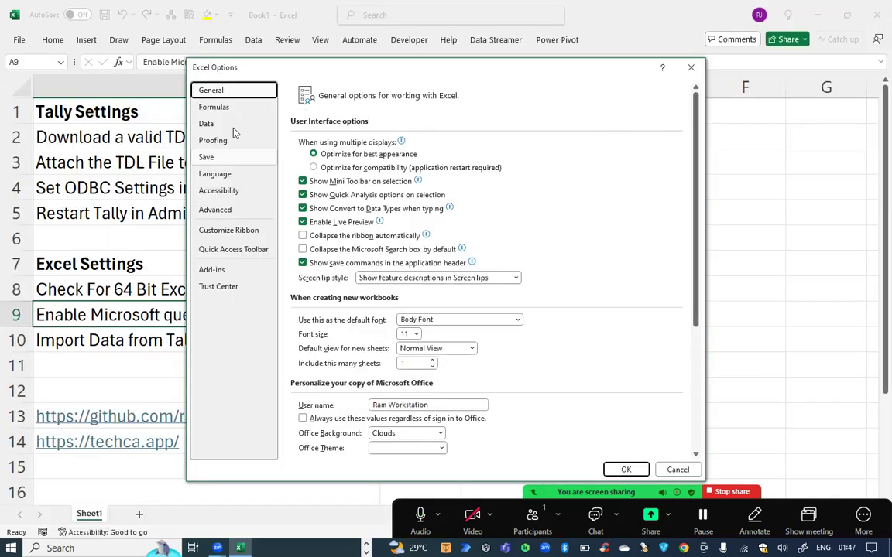
click(224, 123)
click(447, 311)
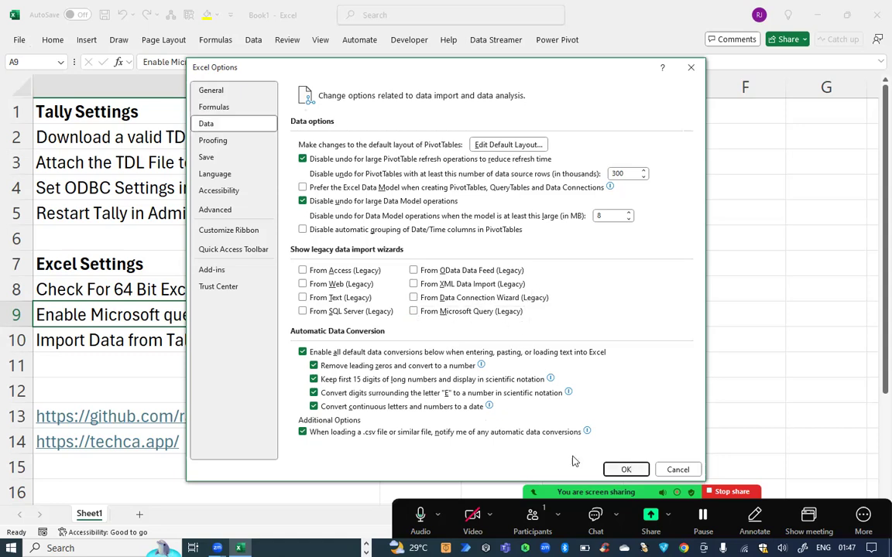
click(625, 470)
View Data > Get Data > From Other Sources, which lacks a Microsoft Query option.
click(17, 40)
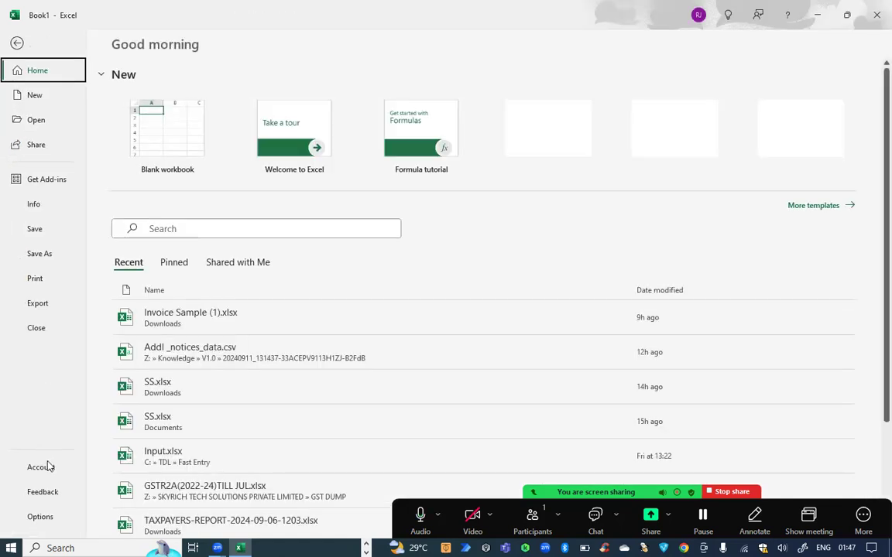
key(Escape)
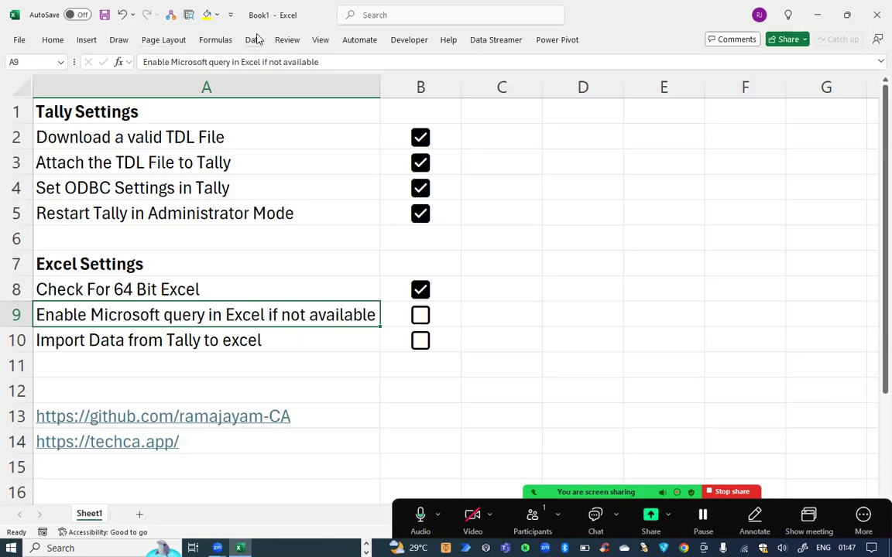
click(255, 39)
click(24, 76)
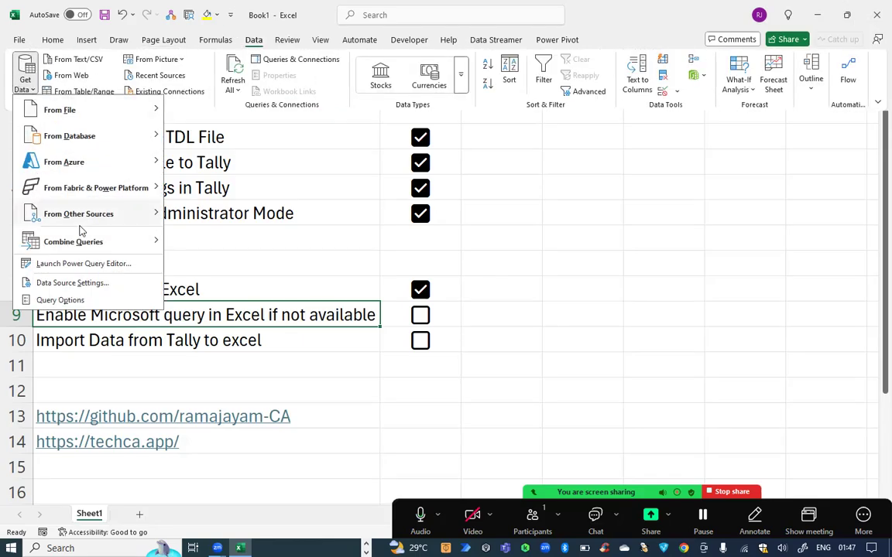
mouse_move(132, 218)
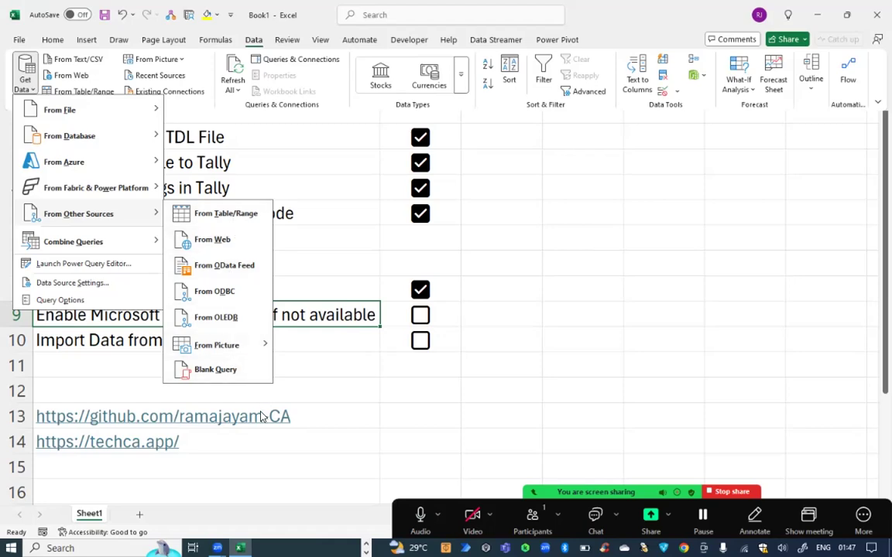
Enable From Microsoft Query (Legacy) under legacy data import wizards in Excel Options > Data.
click(23, 44)
click(20, 42)
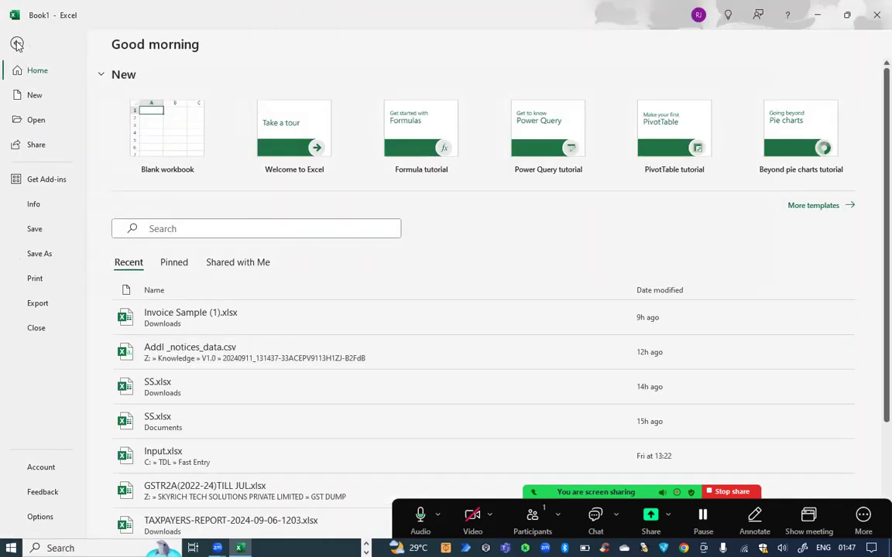
click(17, 44)
click(19, 41)
key(Escape)
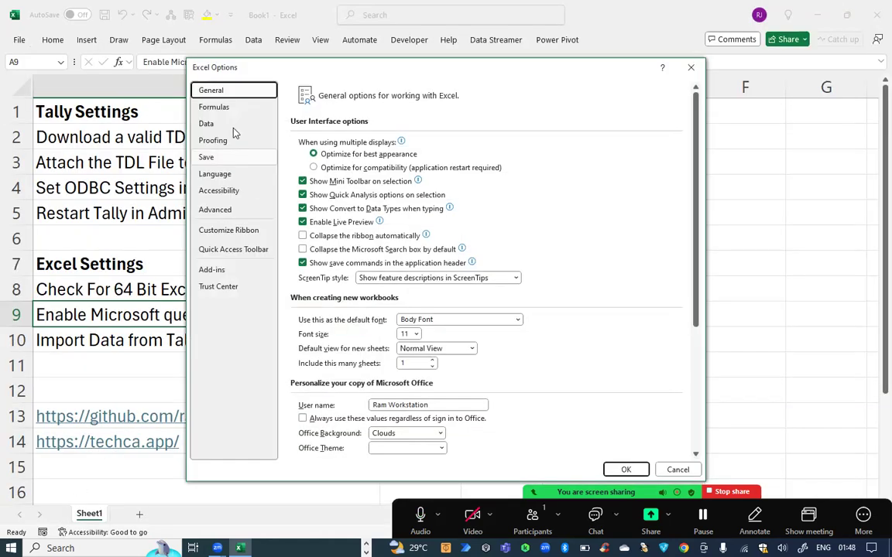
click(239, 129)
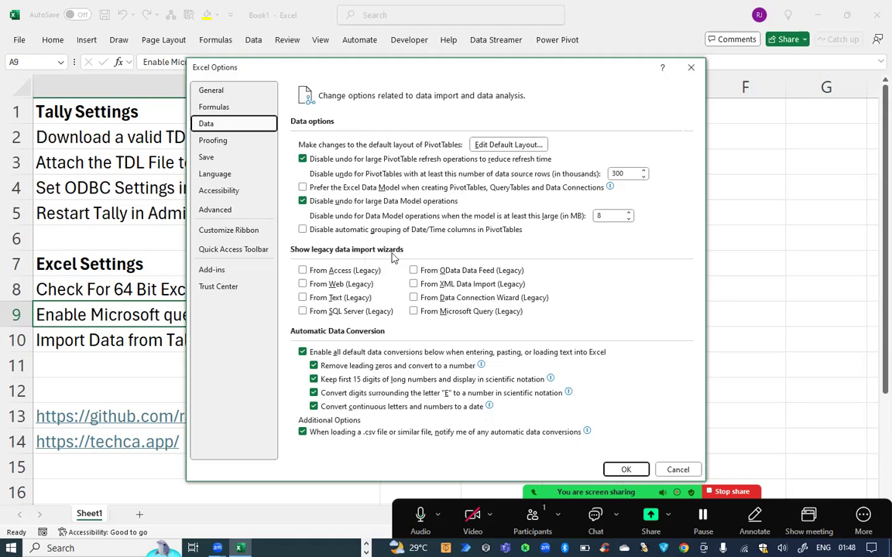
click(469, 313)
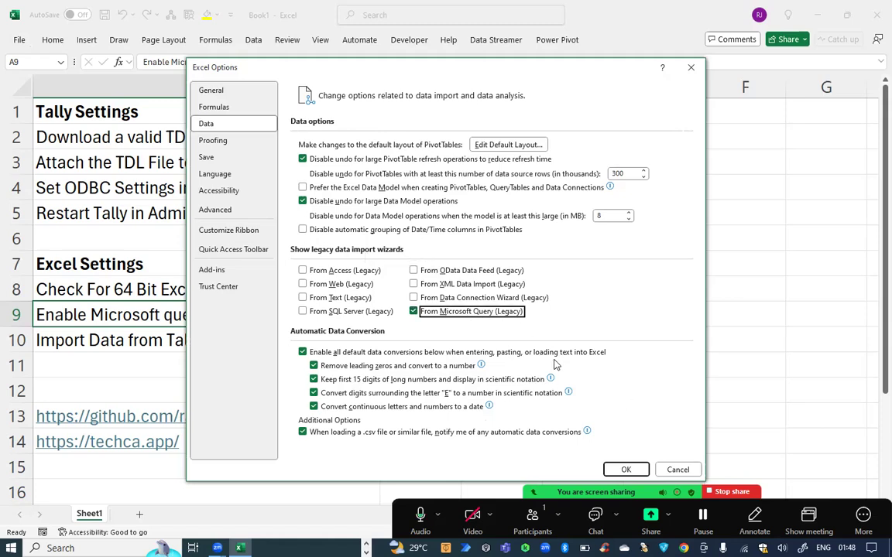
click(624, 470)
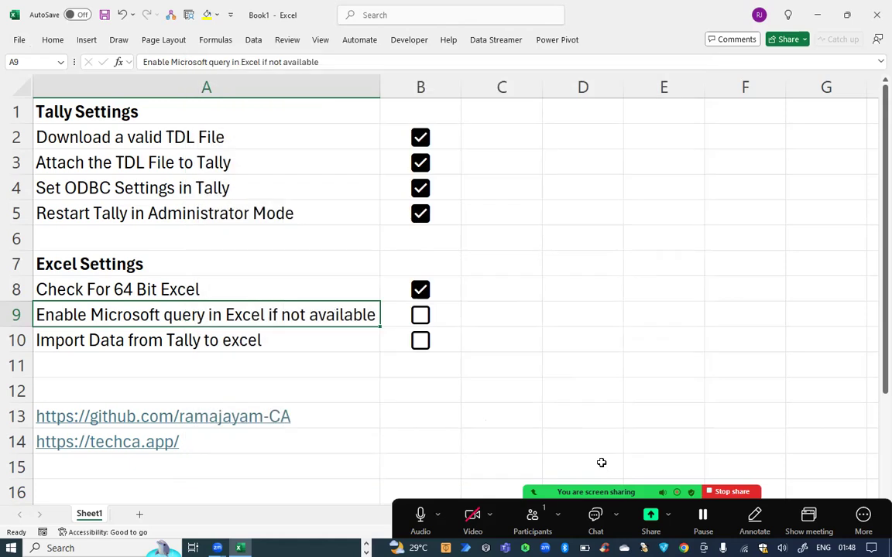
Launch Get Data > Legacy Wizards > From Microsoft Query (Legacy) using the TallyODBC data source.
click(253, 40)
click(31, 85)
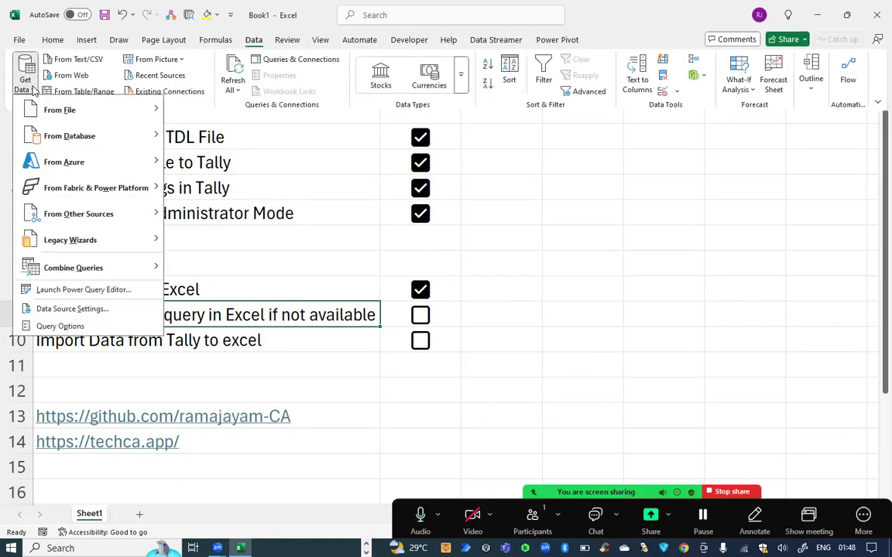
mouse_move(106, 247)
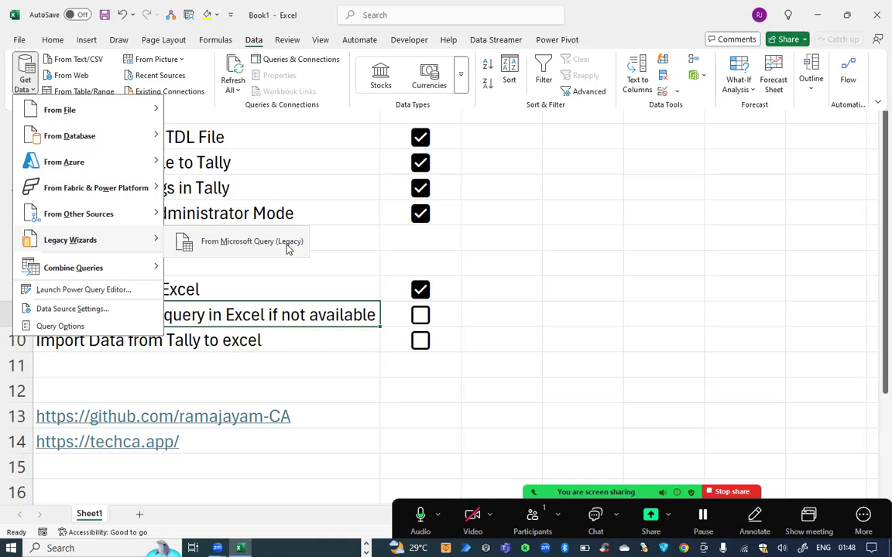
mouse_move(130, 224)
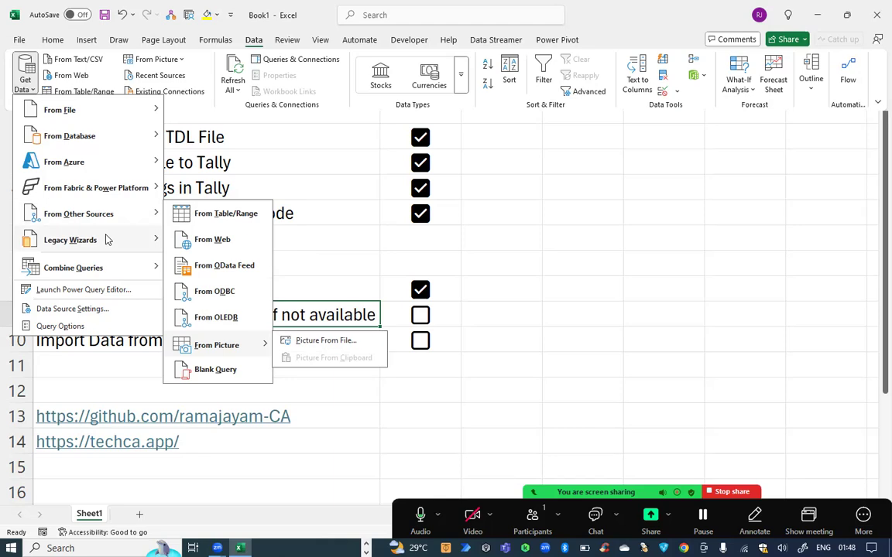
mouse_move(106, 239)
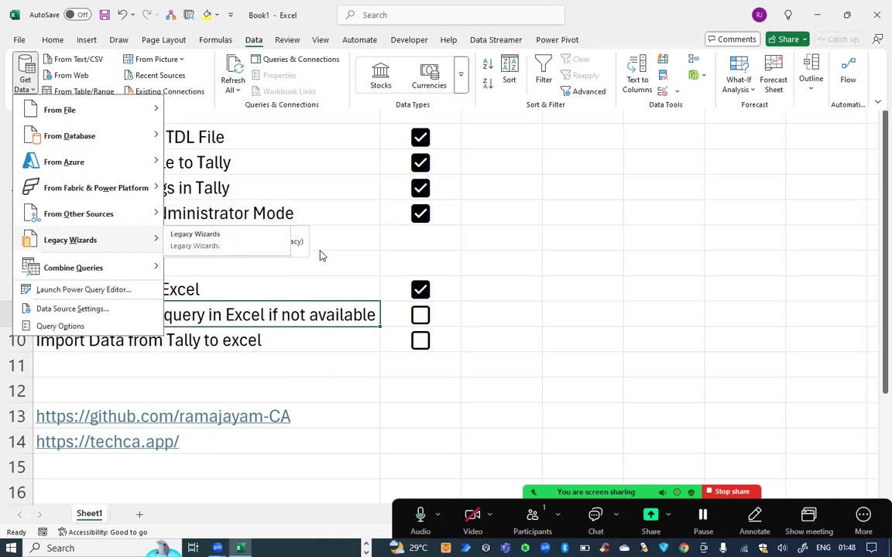
click(297, 240)
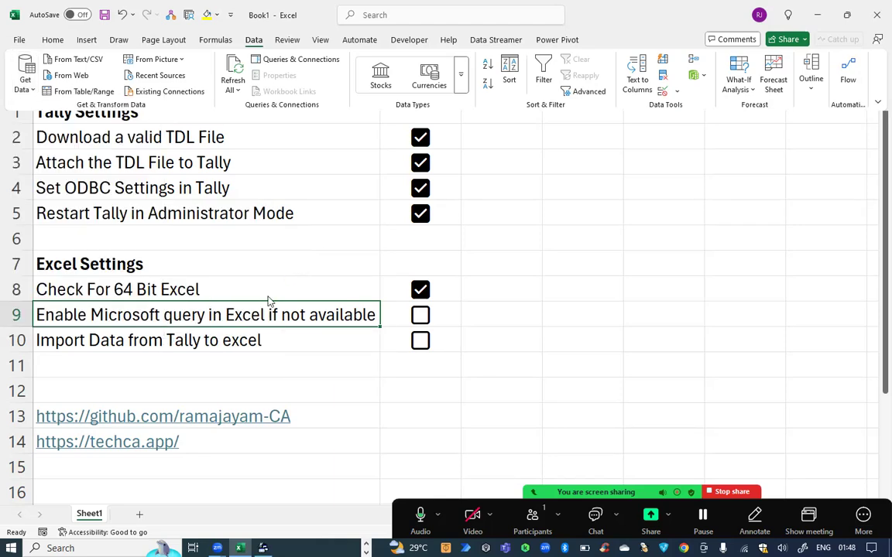
double_click(354, 289)
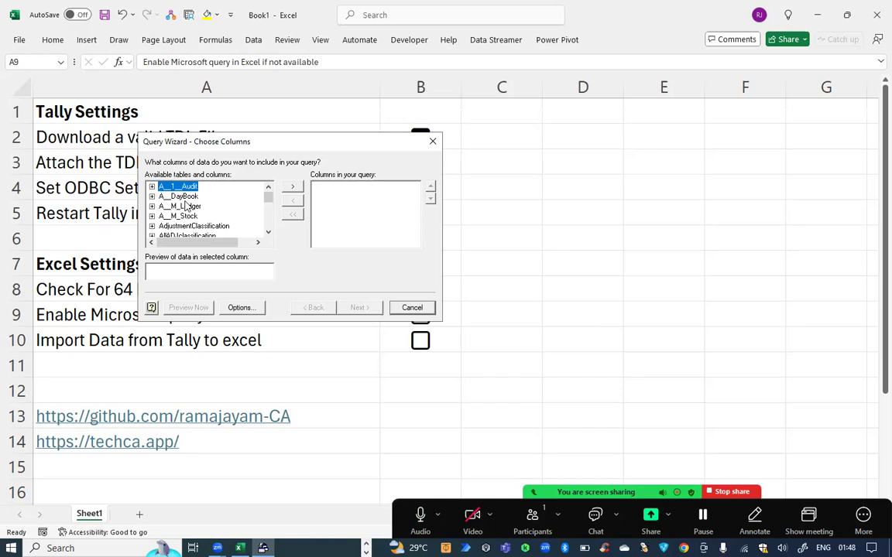
Select the ledger table, add all its columns, and finish the Query Wizard.
click(185, 206)
key(Up)
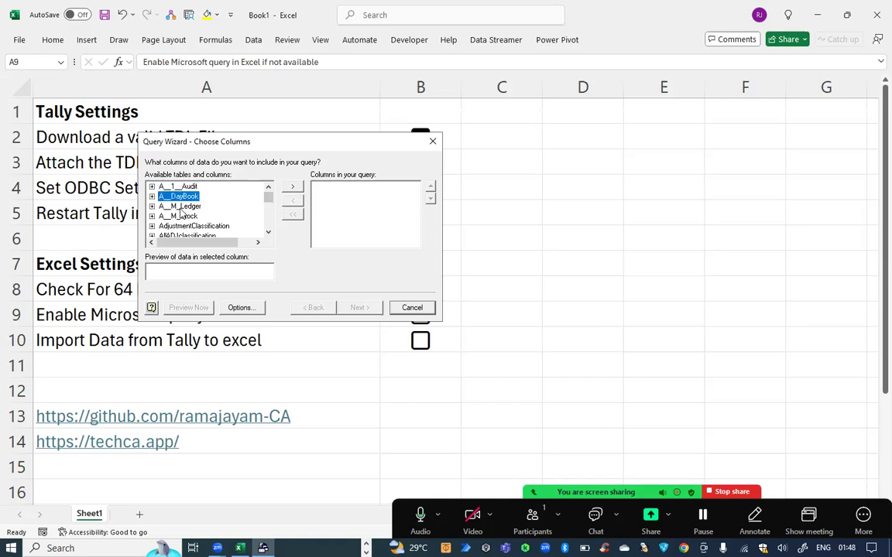
click(181, 207)
click(292, 187)
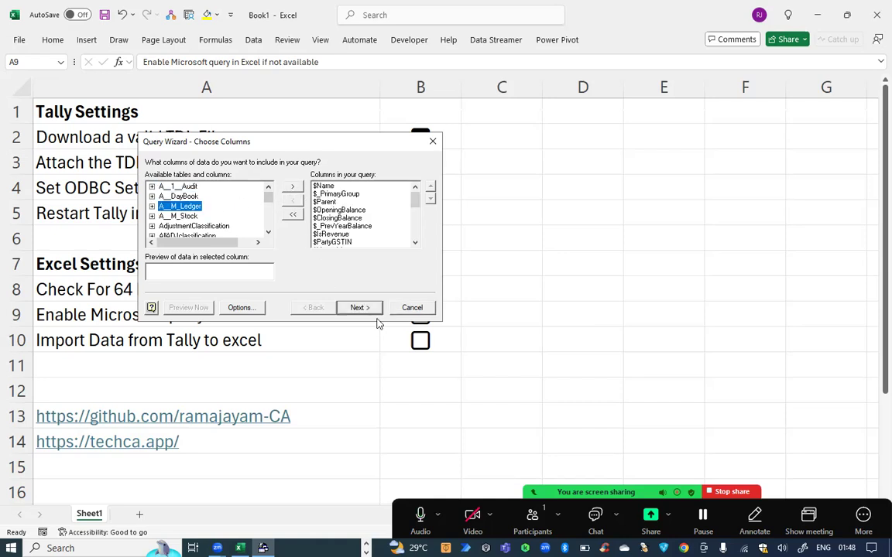
click(359, 307)
click(359, 307)
click(358, 307)
click(358, 307)
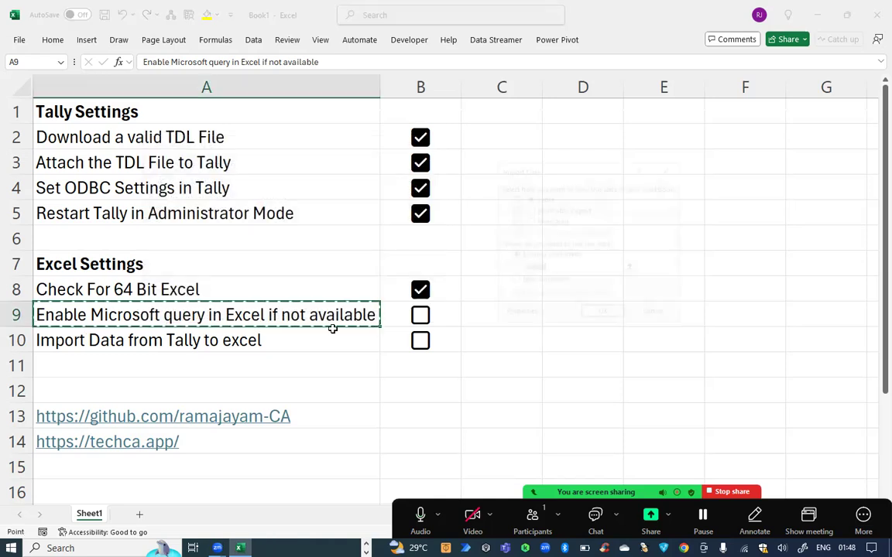
Import the query results as a table at existing worksheet cell =Sheet1!$A$24.
scroll(356, 402, down, 5)
scroll(390, 414, up, 5)
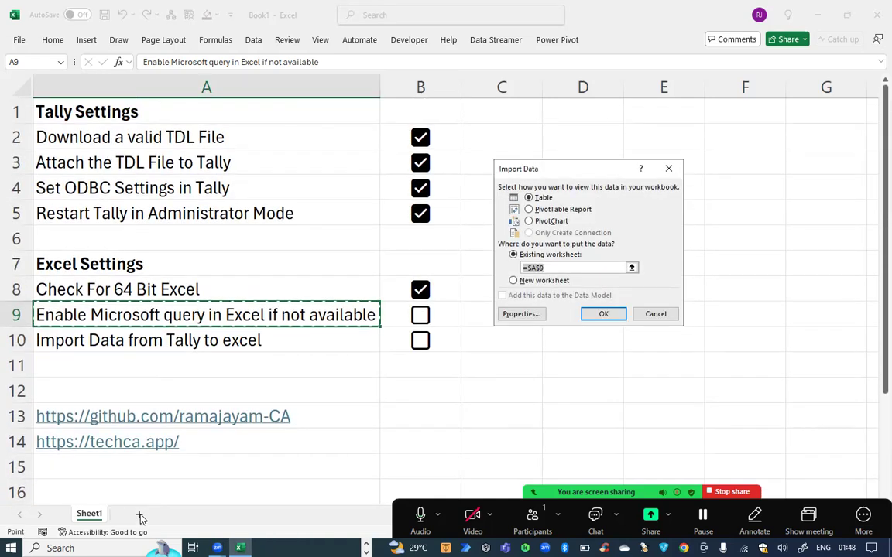
scroll(159, 281, down, 7)
click(104, 155)
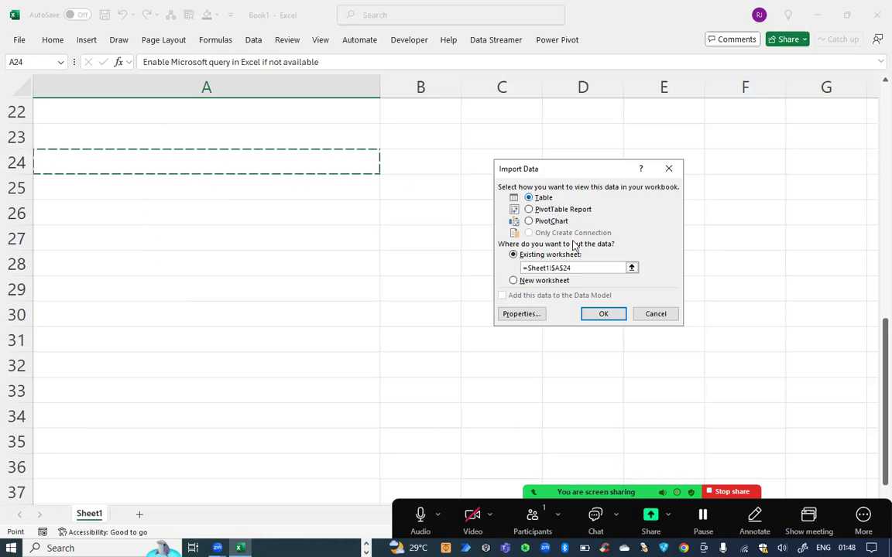
click(602, 313)
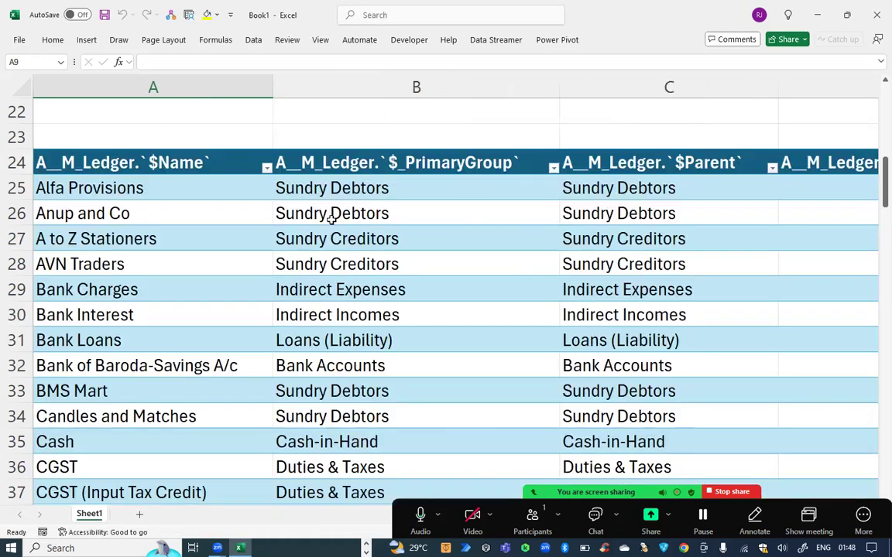
Browse the imported ledger table and select the Alfa Provisions opening balance cell.
scroll(326, 219, up, 2)
scroll(326, 219, down, 2)
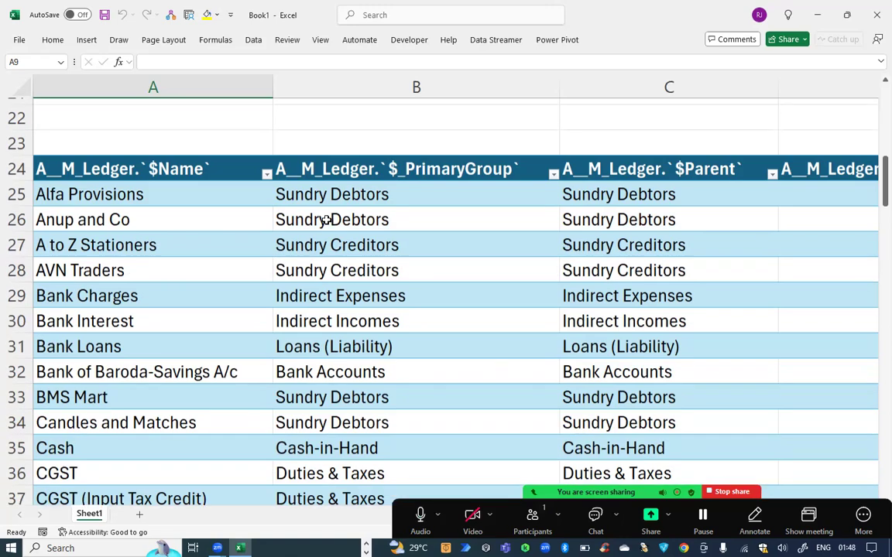
scroll(325, 221, down, 1)
scroll(327, 221, down, 3)
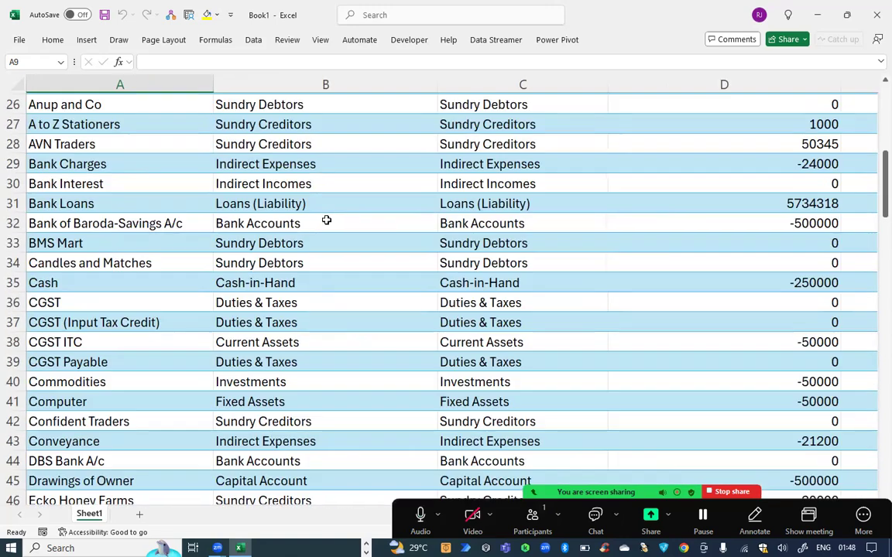
scroll(327, 220, up, 5)
scroll(327, 220, up, 1)
scroll(326, 220, down, 3)
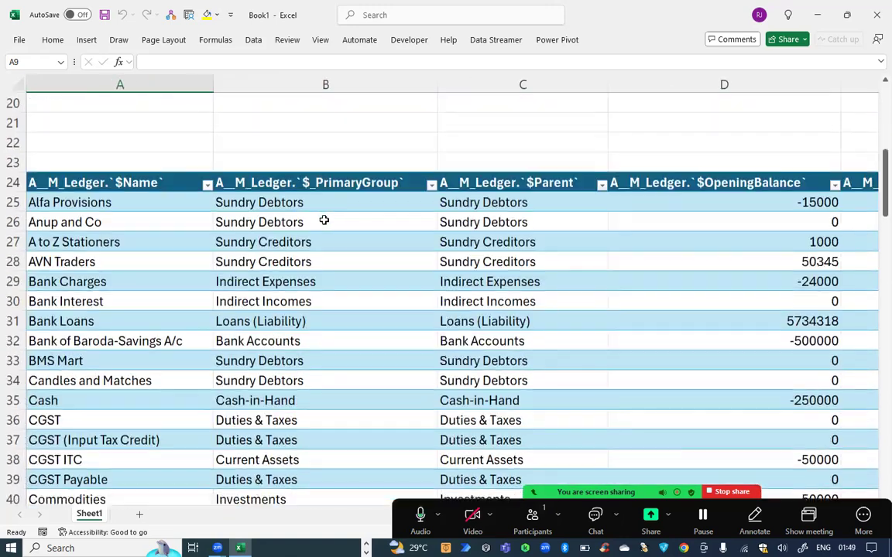
click(116, 199)
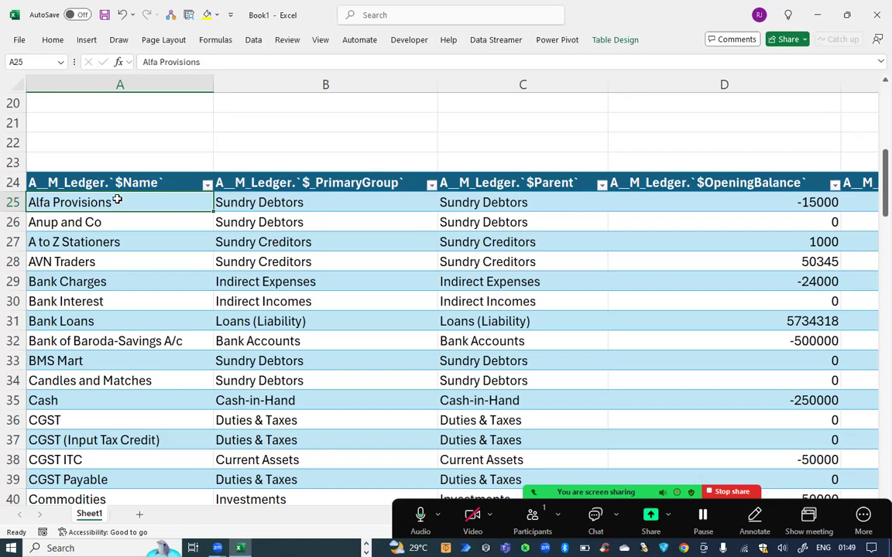
click(770, 204)
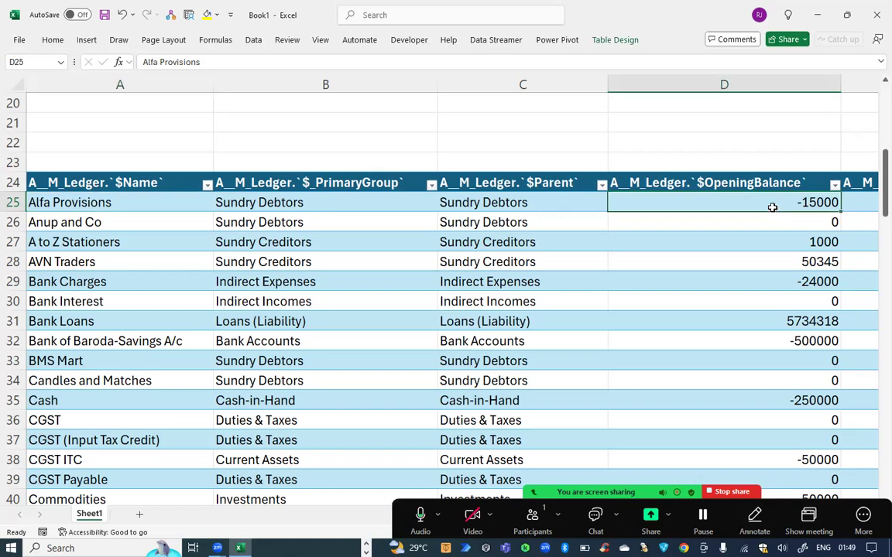
Open the Alfa Provisions ledger for alteration in TallyPrime via Alter > Ledger.
key(alt+Tab)
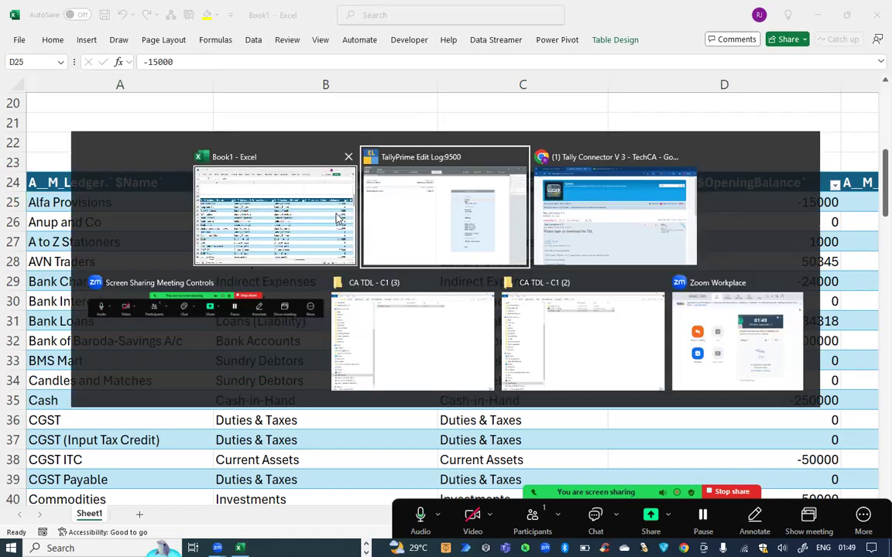
key(a)
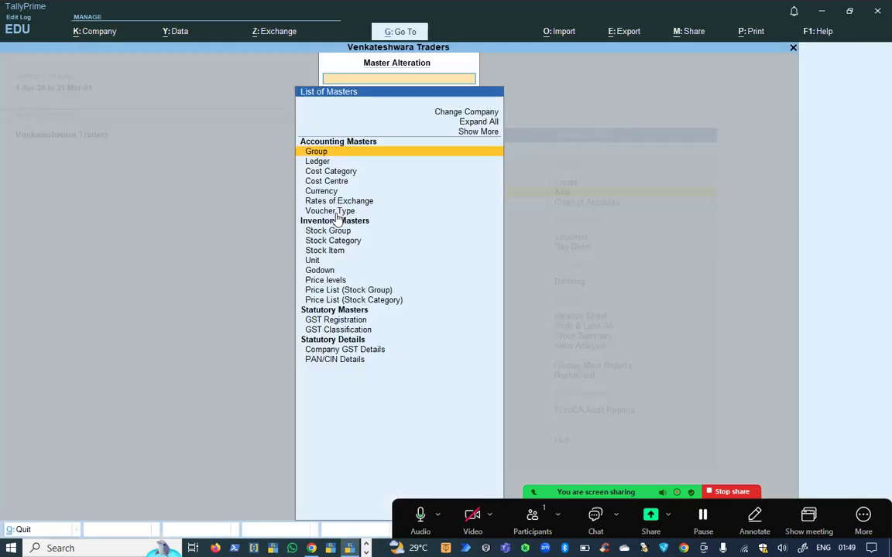
key(Down)
key(Return)
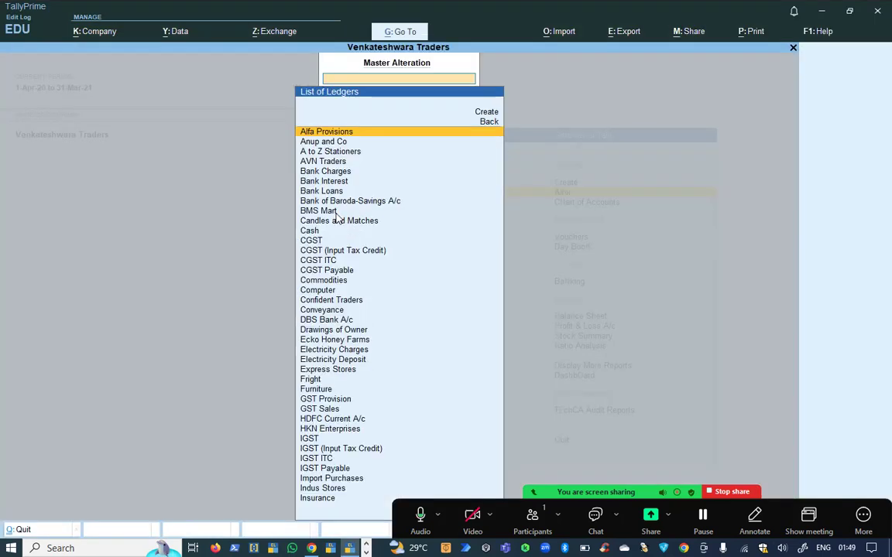
key(Return)
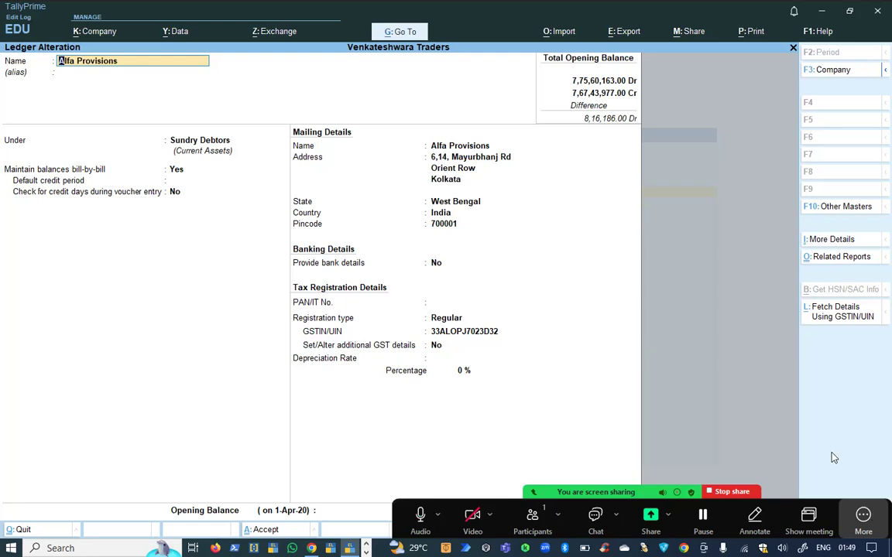
Change its opening balance to 10,001 Dr and accept the ledger.
click(863, 515)
click(748, 504)
key(ctrl+a)
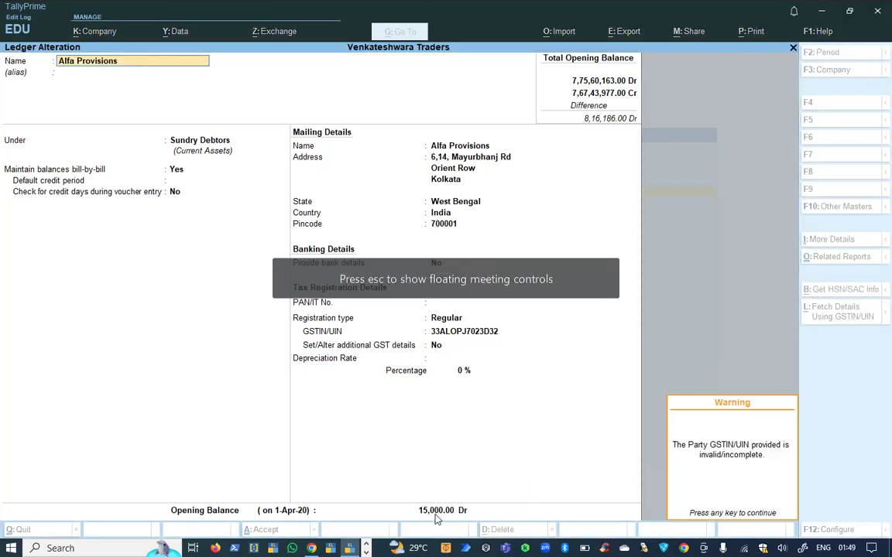
click(435, 517)
text(100)
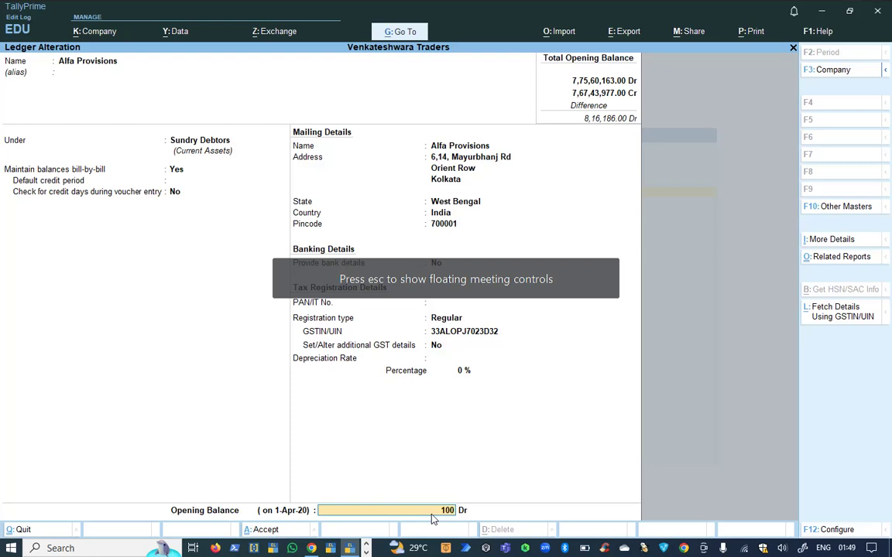
text(01)
key(Return)
key(Return)
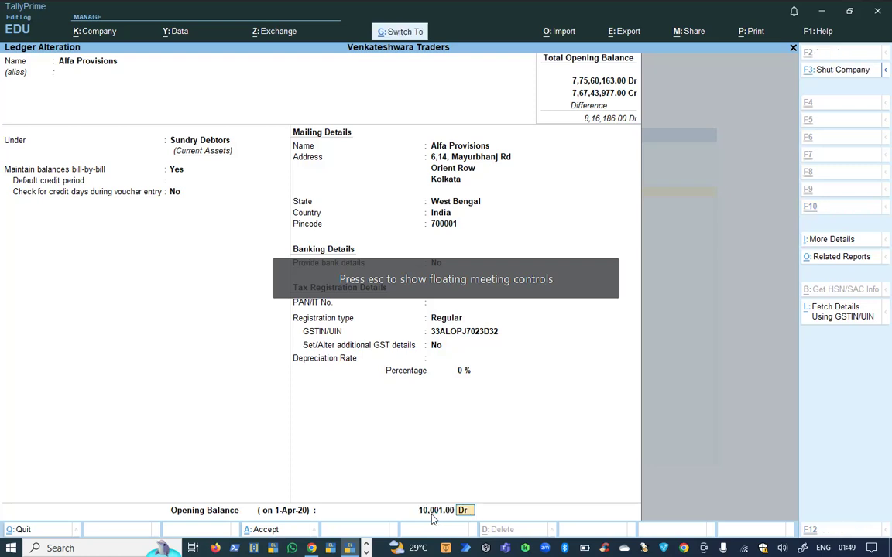
key(alt+Tab)
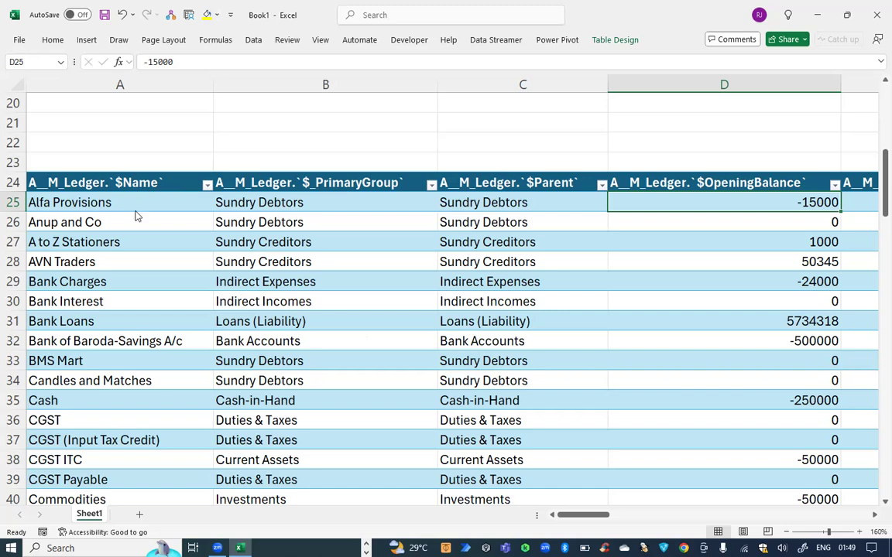
Refresh All with Ctrl+Alt+F5 so Alfa Provisions shows -10001 in the table.
key(ctrl+alt+F5)
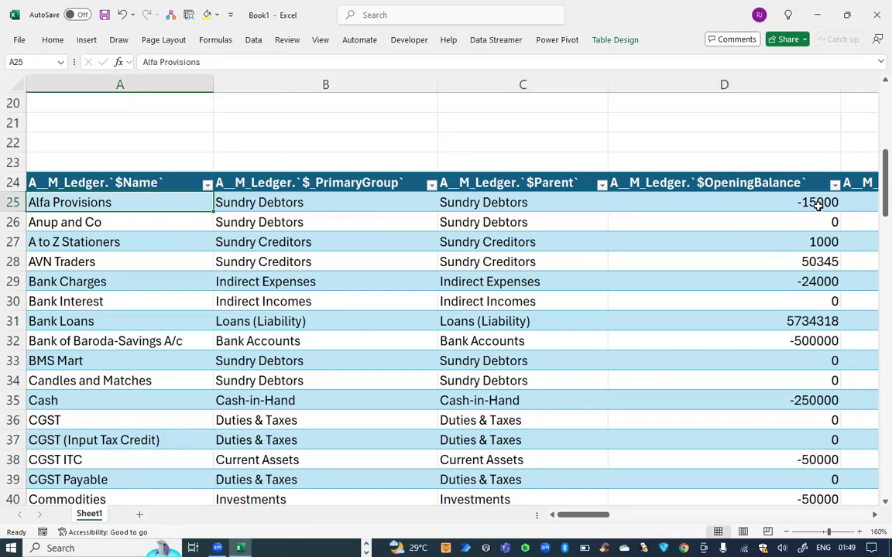
scroll(616, 269, down, 1)
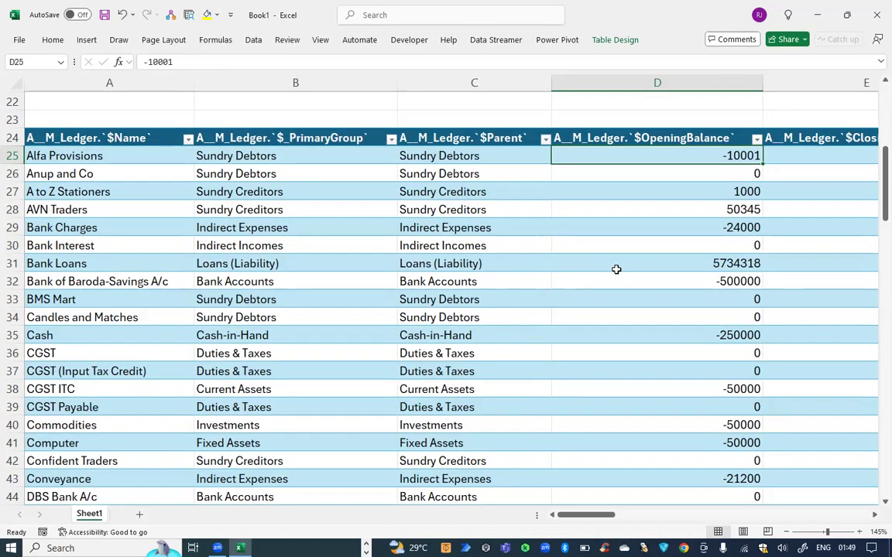
scroll(616, 270, up, 3)
scroll(616, 269, down, 2)
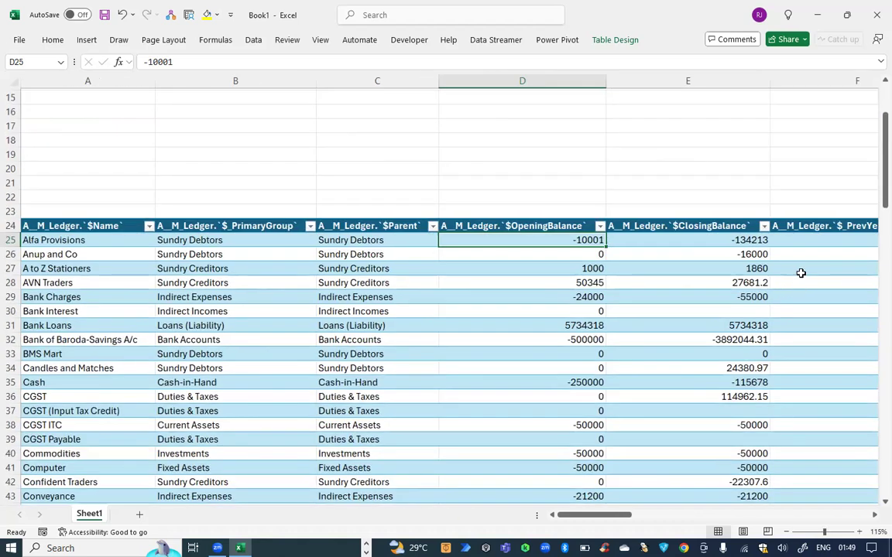
key(Up)
key(Up)
key(Up)
key(Up)
key(Up)
key(Up)
key(Right)
key(shift+Left)
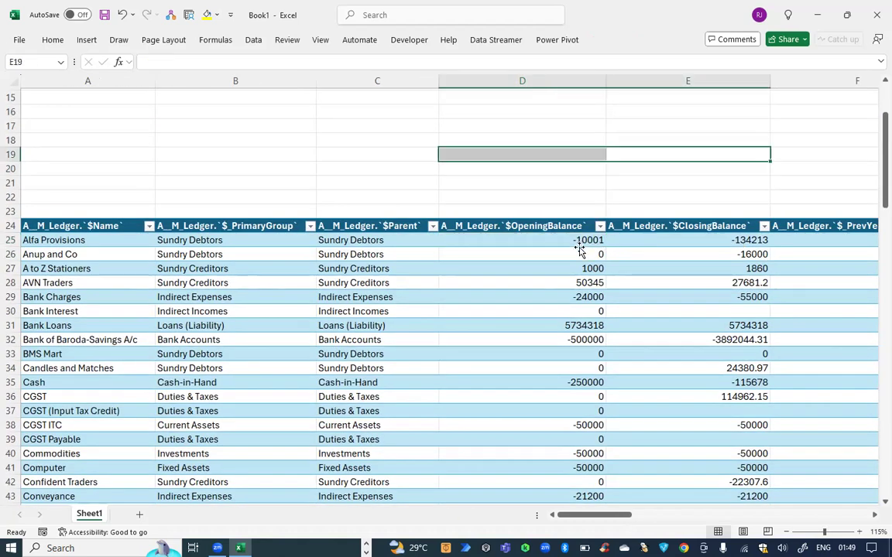
scroll(274, 246, down, 1)
click(219, 224)
scroll(219, 224, down, 2)
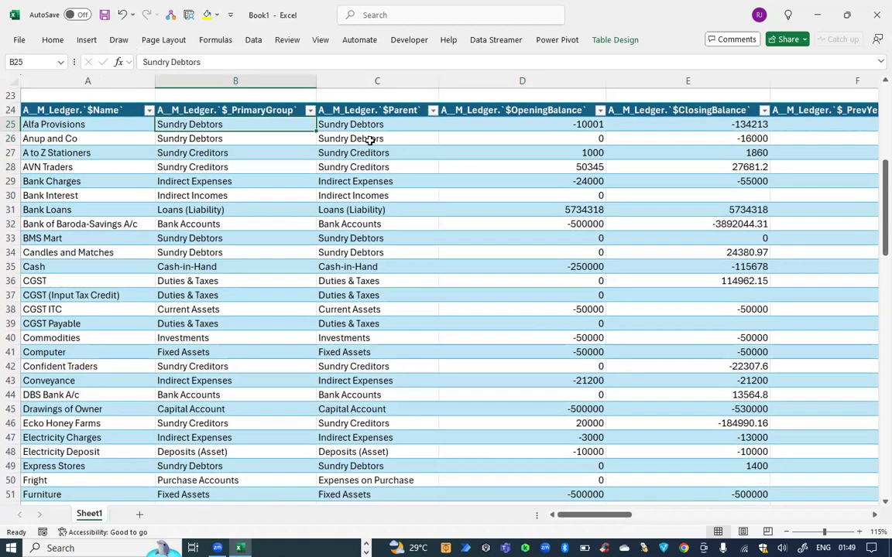
Unlink the table from its data source via Table Design and confirm Refresh is greyed out.
click(619, 40)
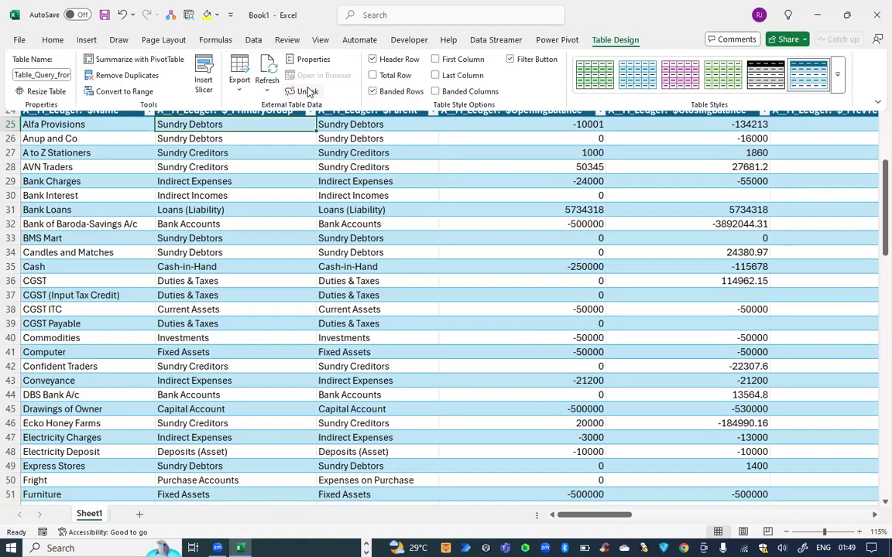
click(336, 127)
click(480, 305)
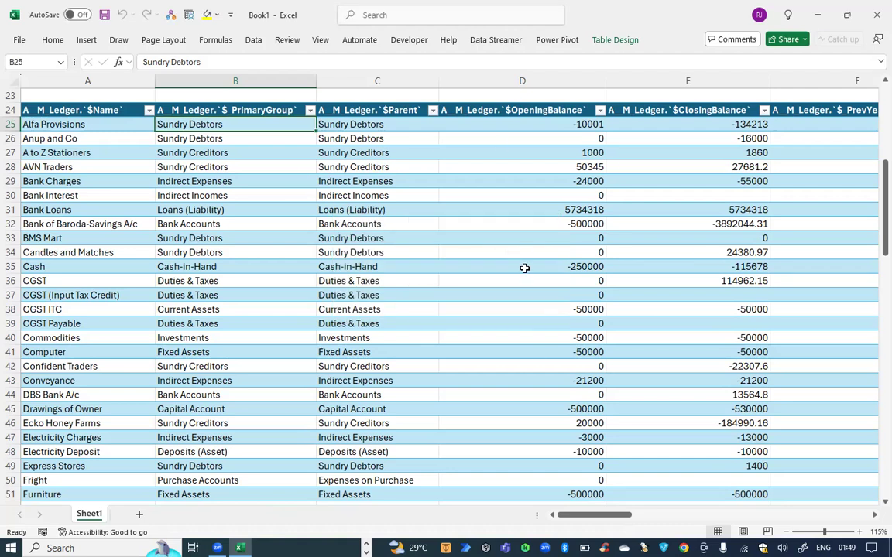
right_click(364, 196)
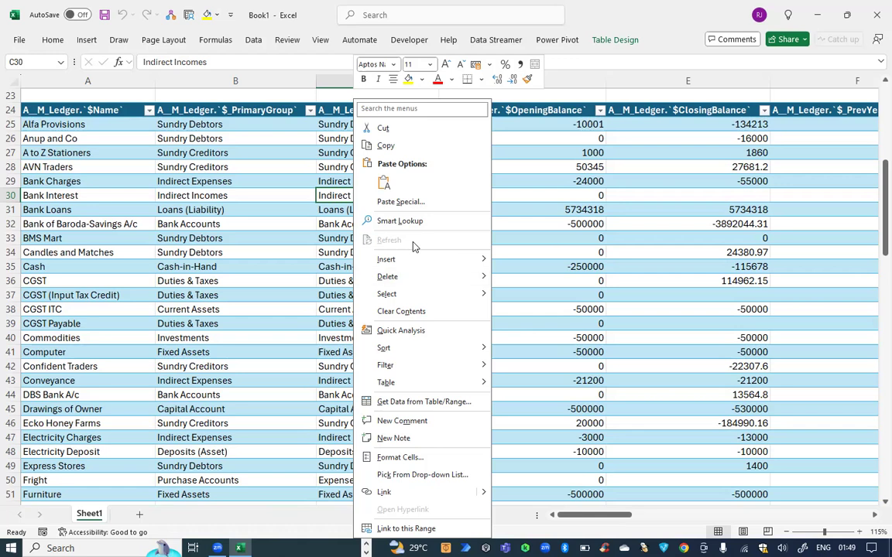
click(545, 228)
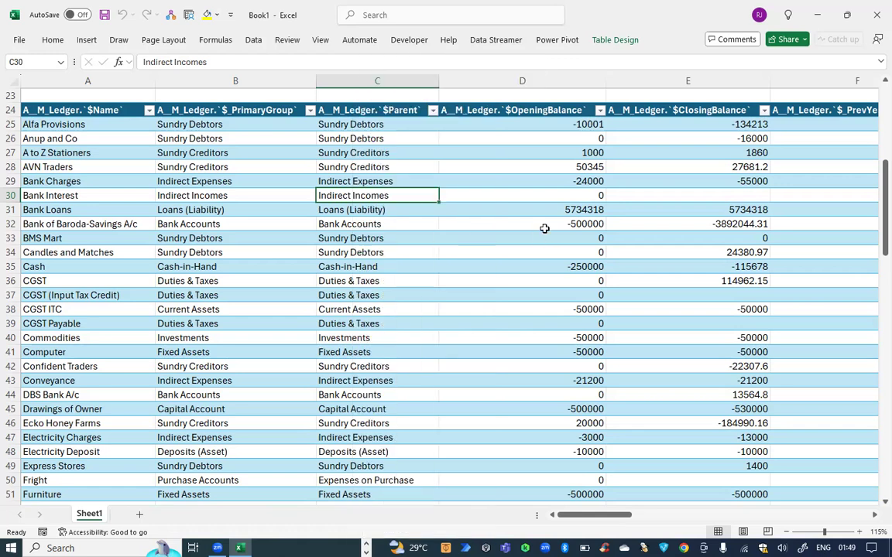